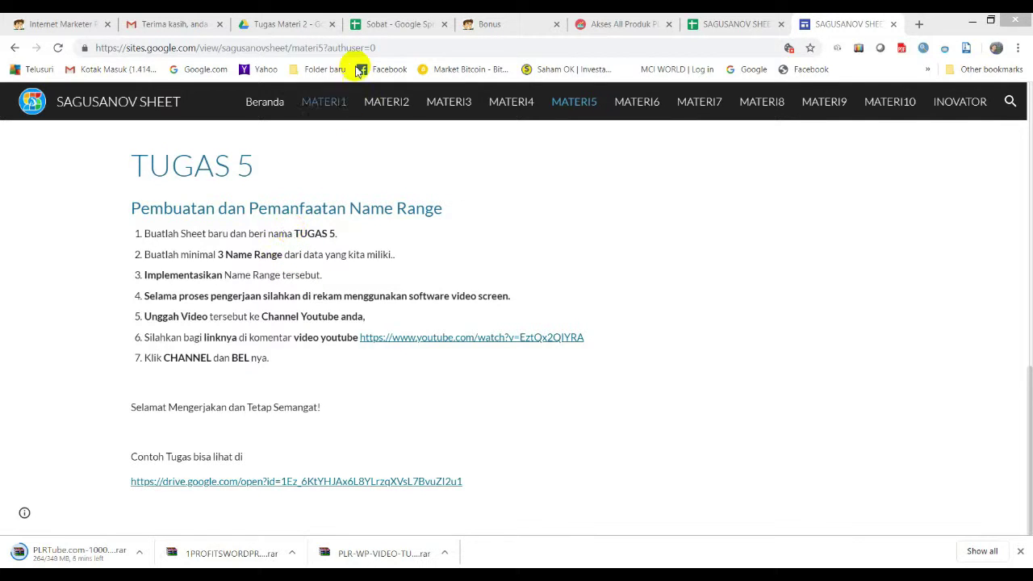
# Switch to the Sobat spreadsheet and add a new sheet named TUGAS 5.
pyautogui.click(400, 25)
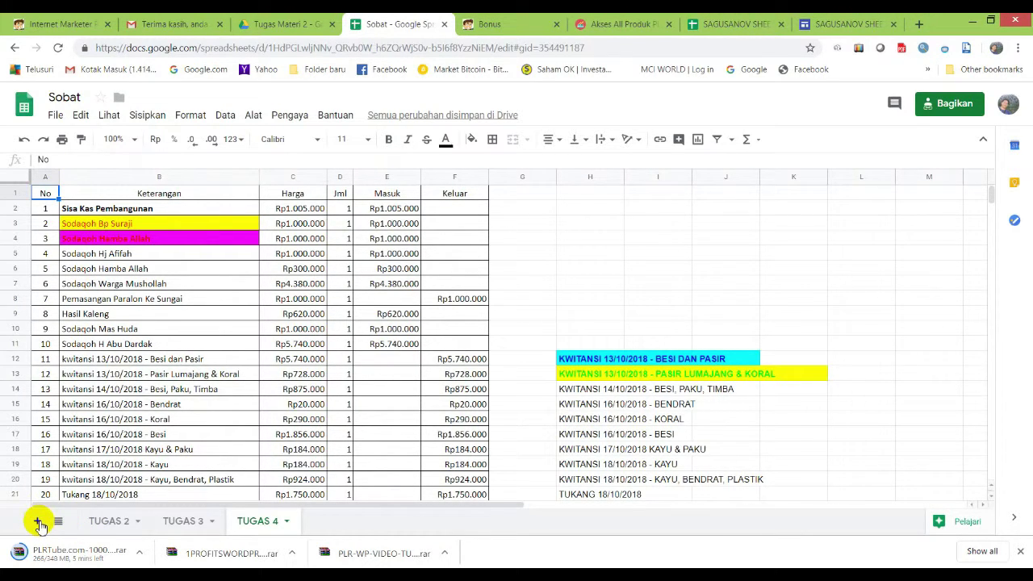
pyautogui.click(36, 522)
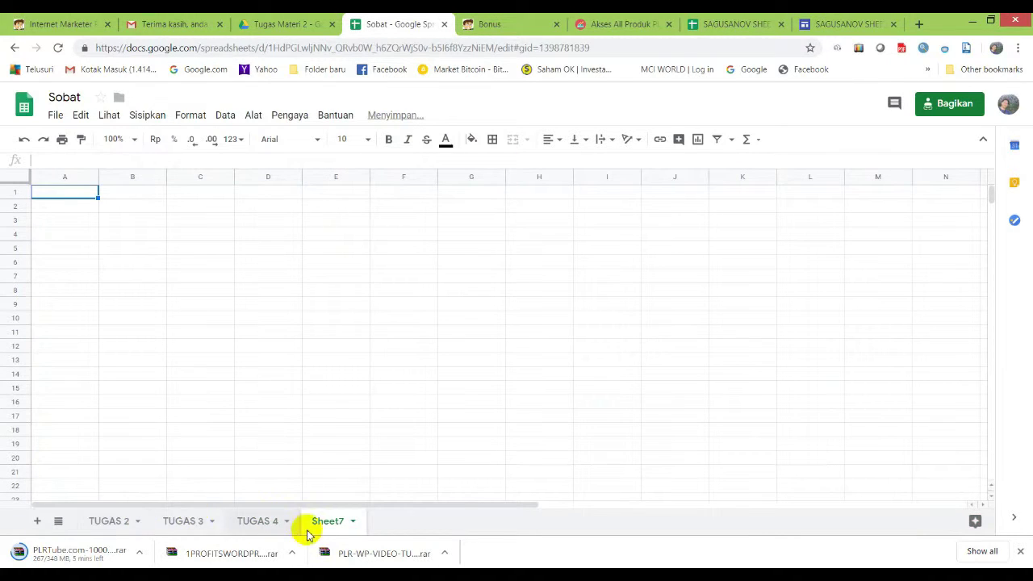
pyautogui.click(351, 523)
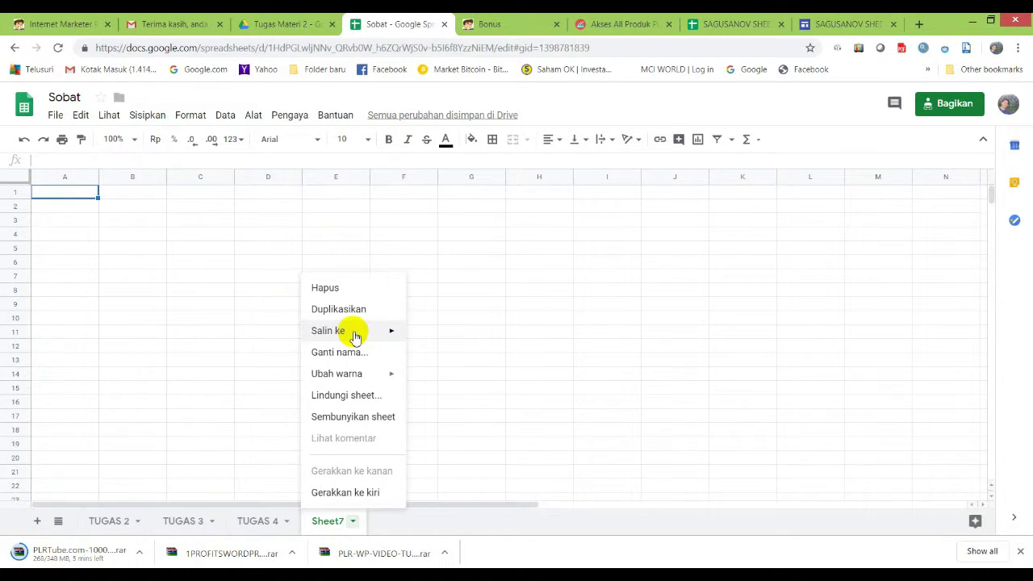
pyautogui.click(341, 353)
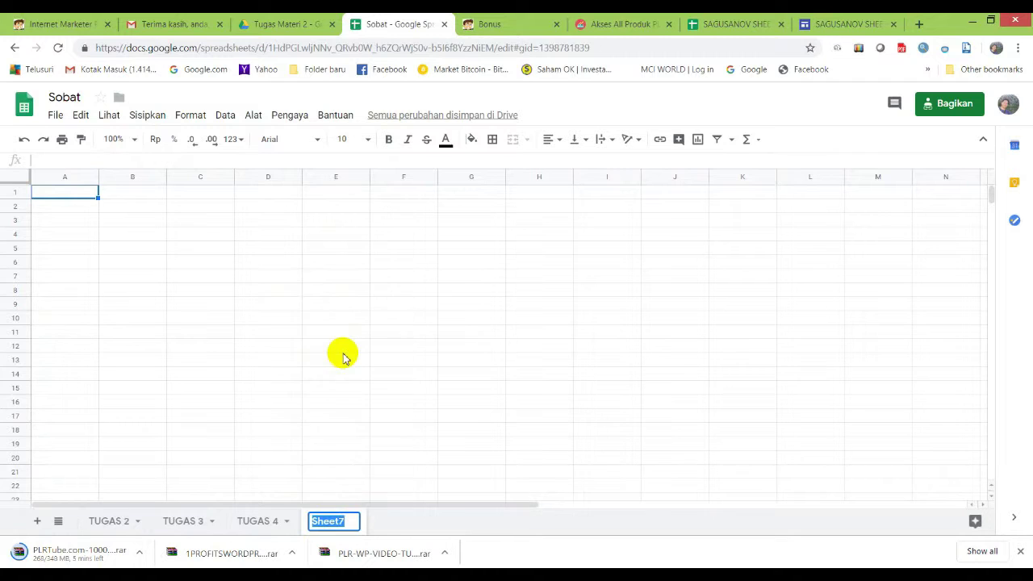
pyautogui.write('tu')
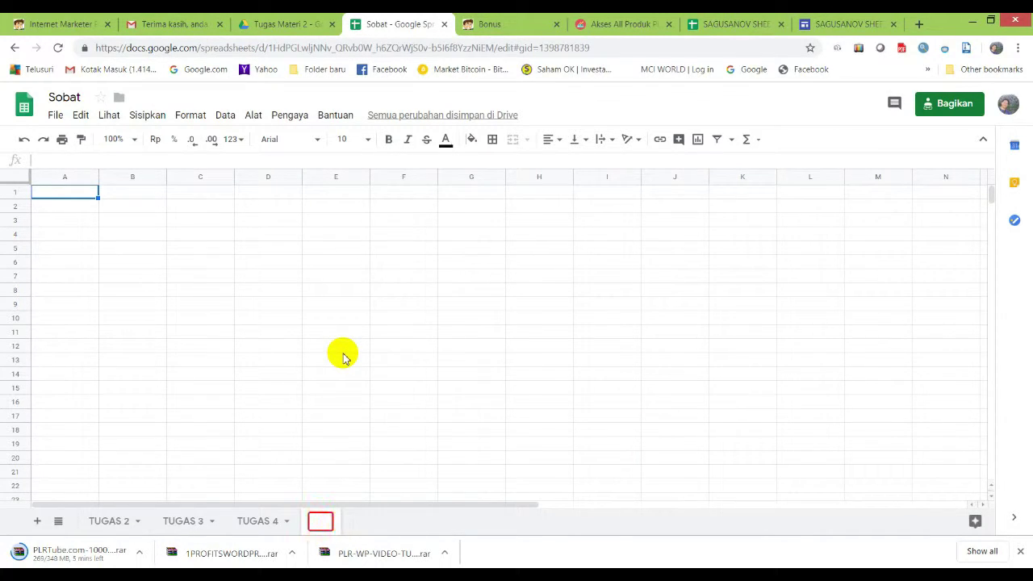
pyautogui.write('GAS')
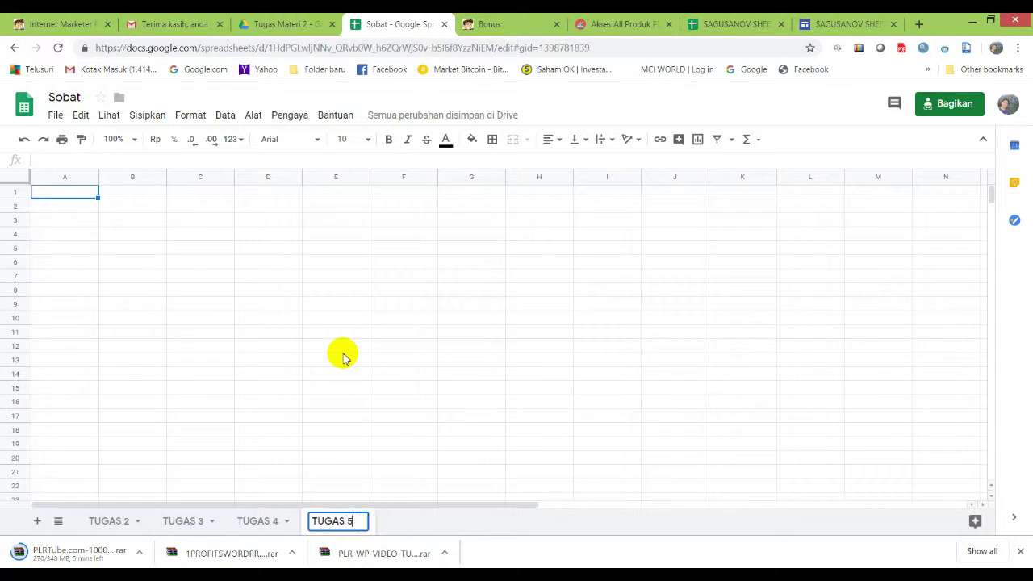
pyautogui.write(' 5')
pyautogui.press('Return')
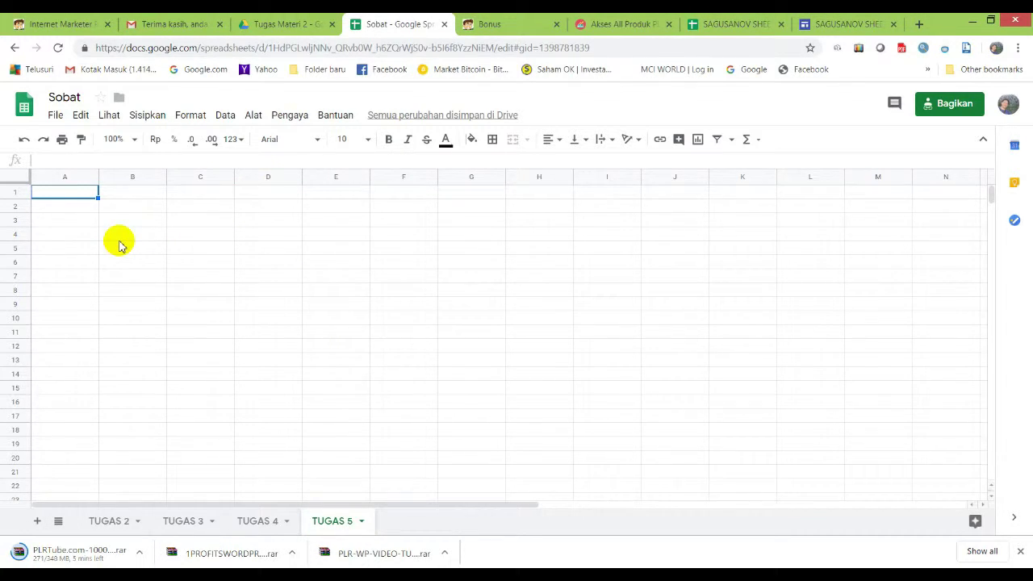
# Enter the labels "uang Masuk", "Uang Keluar" and "Saldo" in cells A1 to A3 of TUGAS 5.
pyautogui.write('uang Masuk')
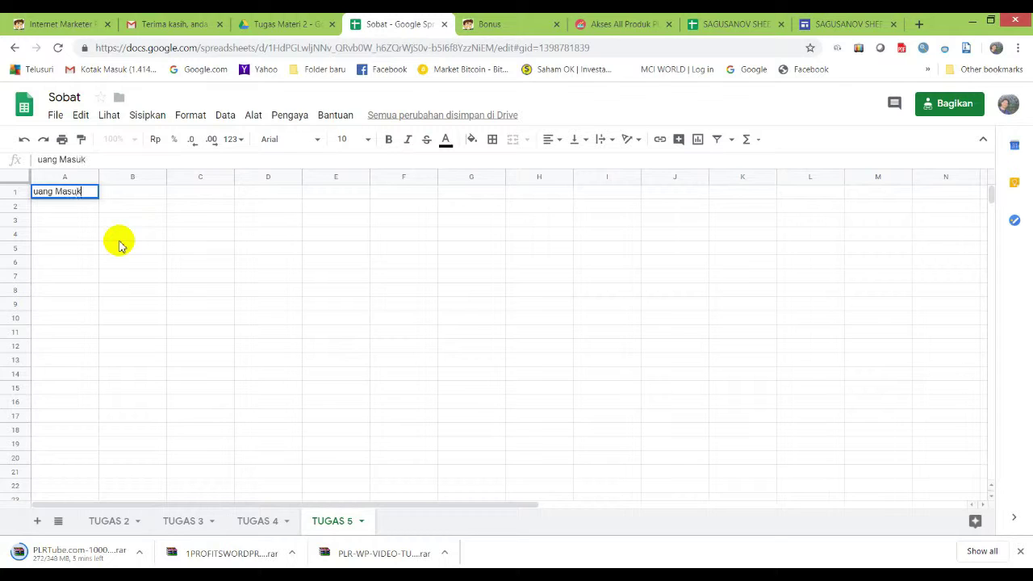
pyautogui.press('Return')
pyautogui.write('Ua')
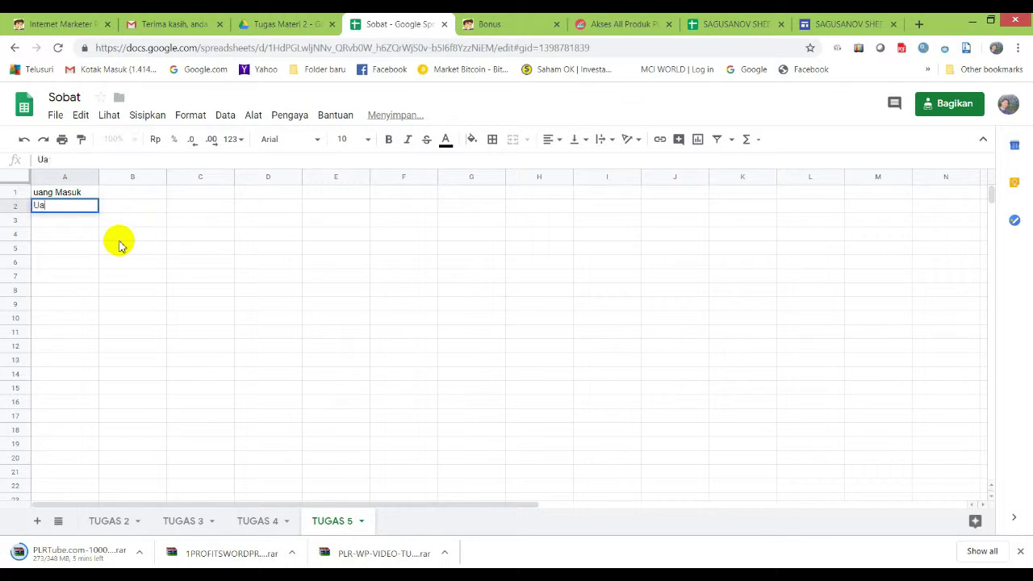
pyautogui.write('ng Keluar')
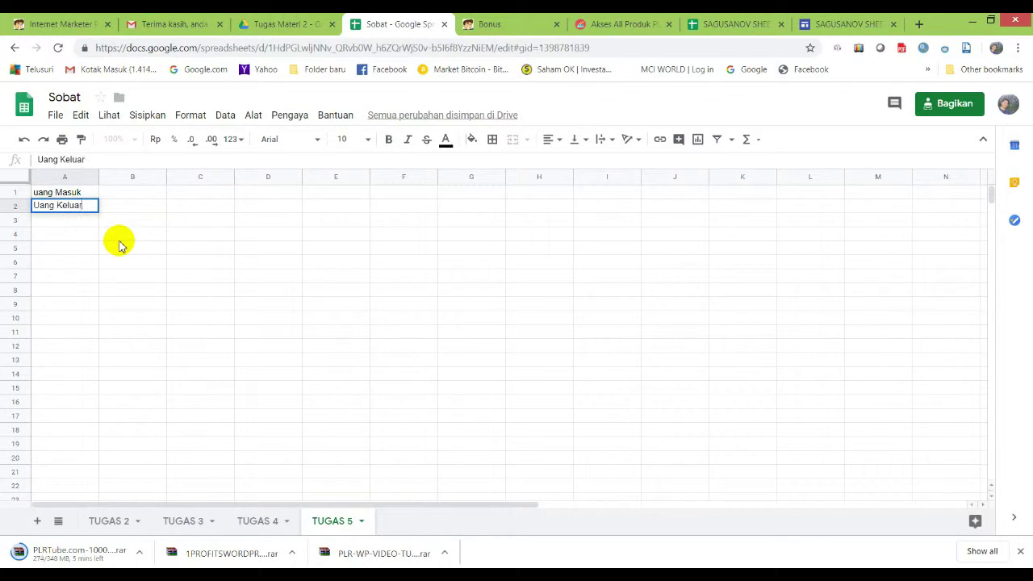
pyautogui.press('Return')
pyautogui.write('Saldo')
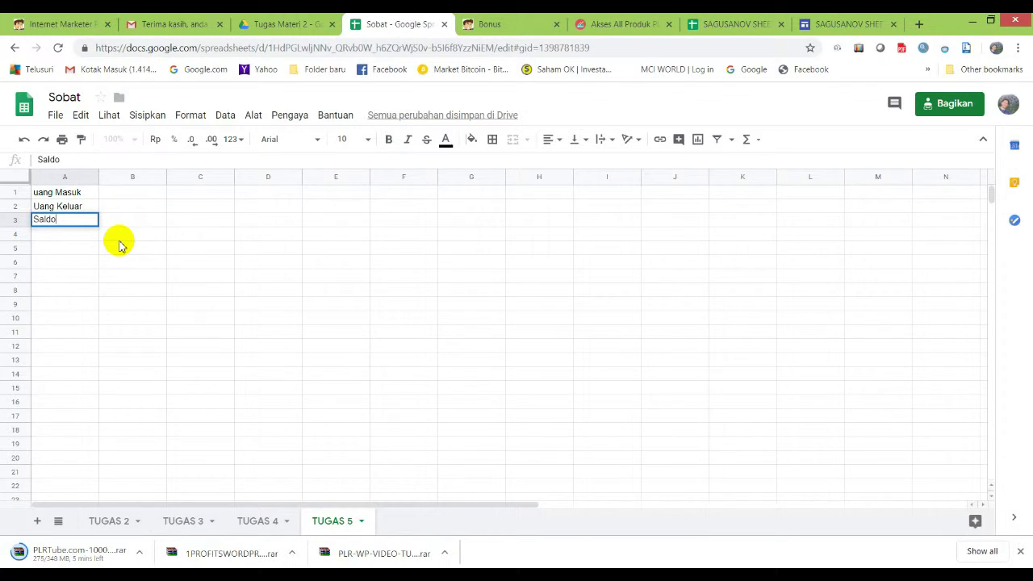
pyautogui.press('Return')
# In B1, total the Masuk column of the TUGAS 4 sheet with =sum('TUGAS 4'!E2:E80).
pyautogui.click(139, 194)
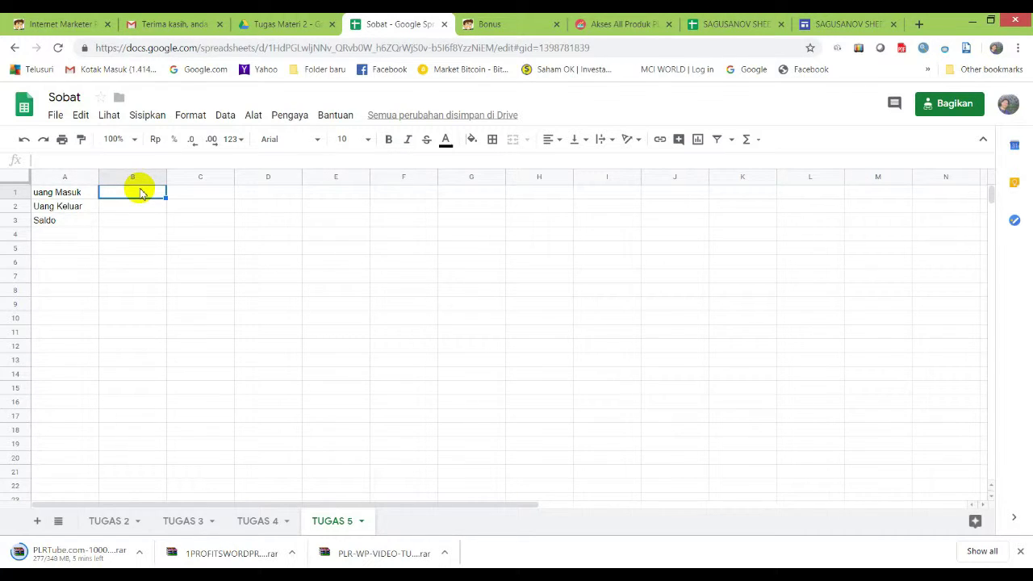
pyautogui.write('=sum')
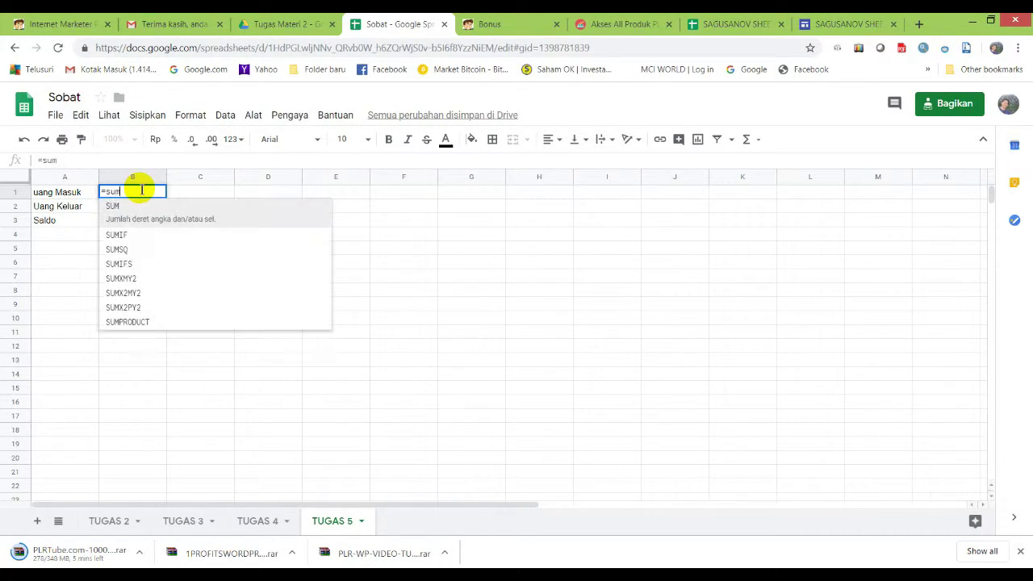
pyautogui.write('(')
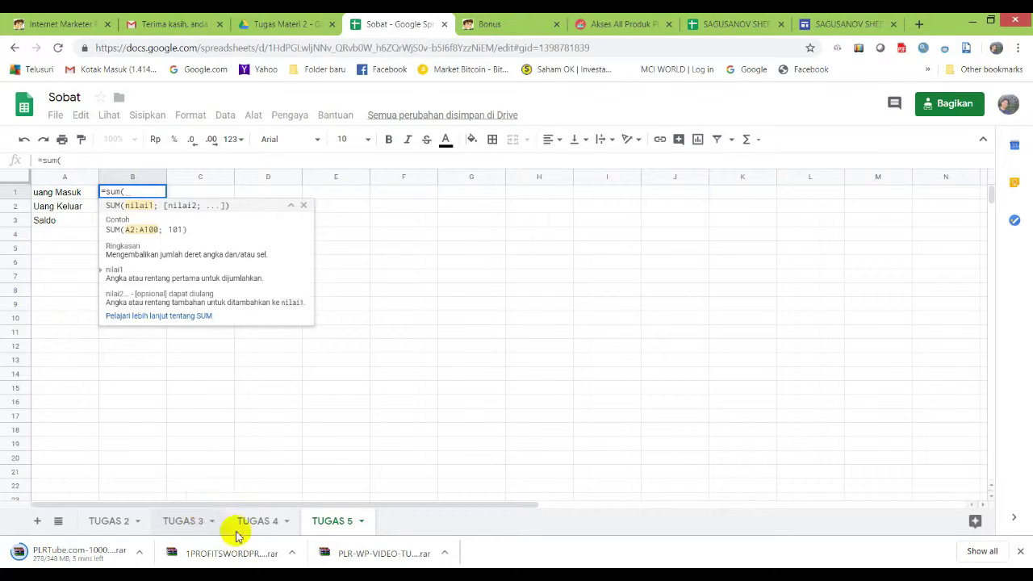
pyautogui.click(258, 521)
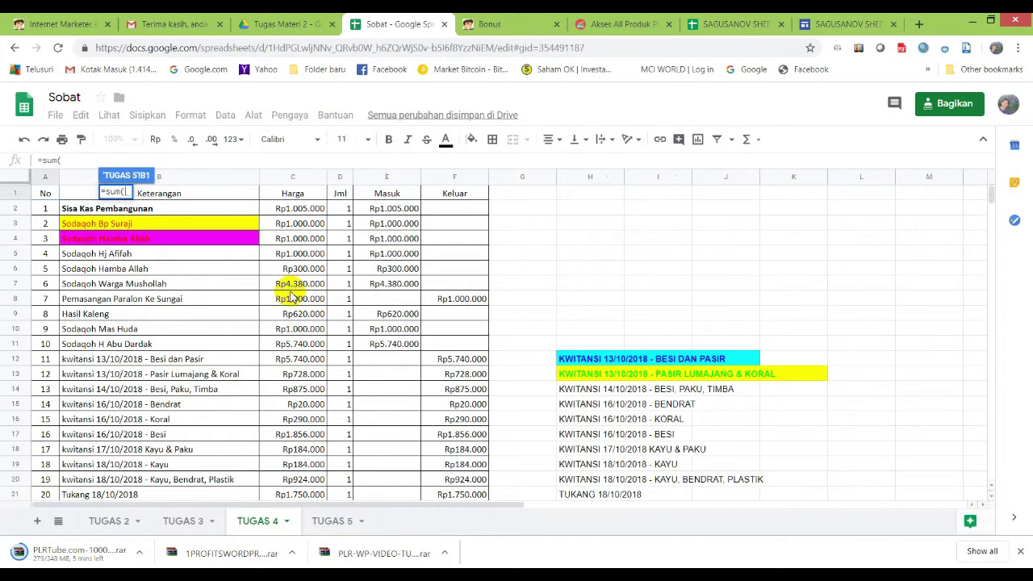
pyautogui.moveTo(390, 212); pyautogui.dragTo(401, 327)
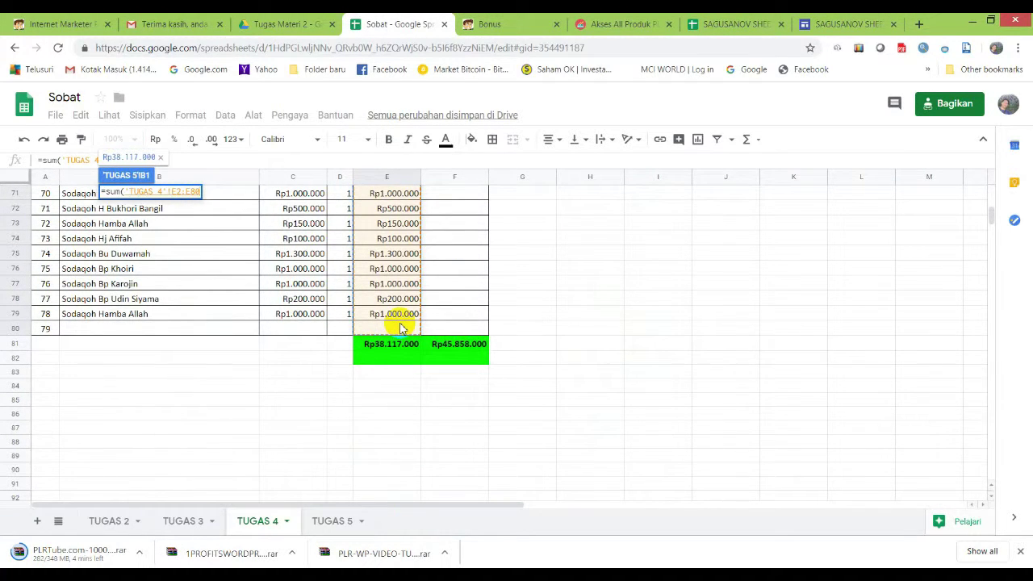
pyautogui.press('Return')
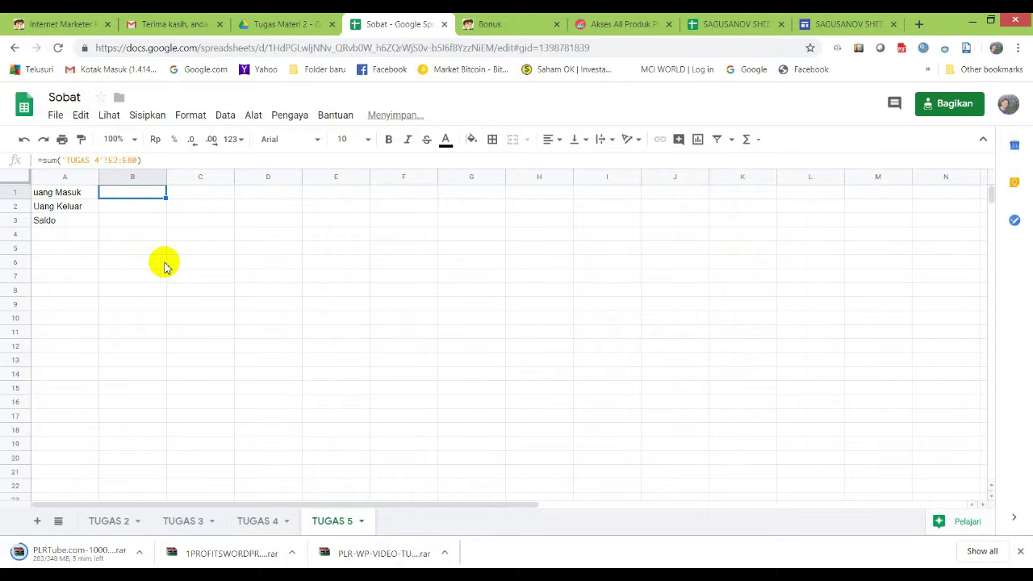
# In B2, total the Keluar column of the TUGAS 4 sheet with =sum('TUGAS 4'!F2:F80).
pyautogui.click(139, 209)
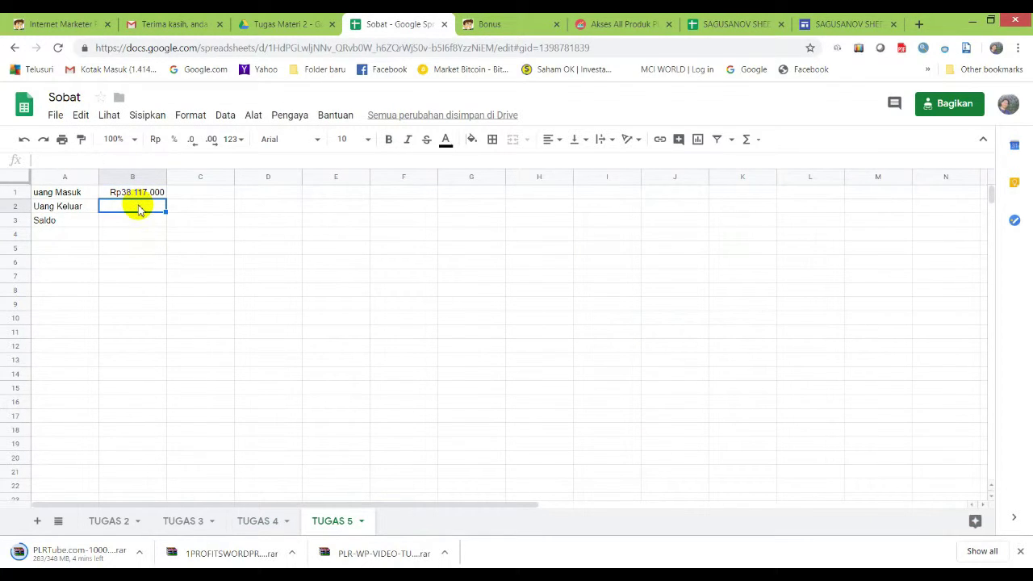
pyautogui.click(145, 195)
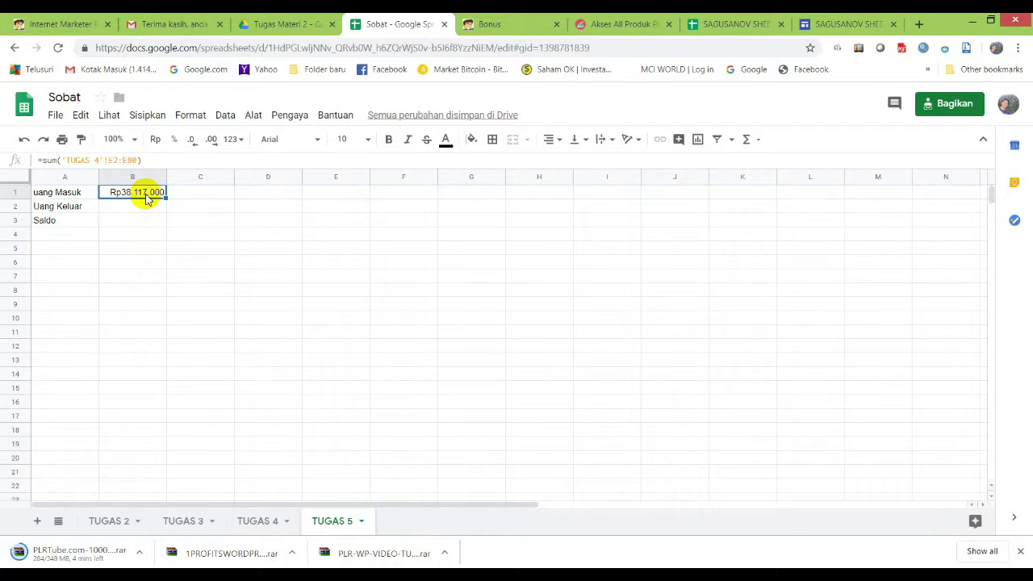
pyautogui.click(143, 209)
pyautogui.write('=sum(')
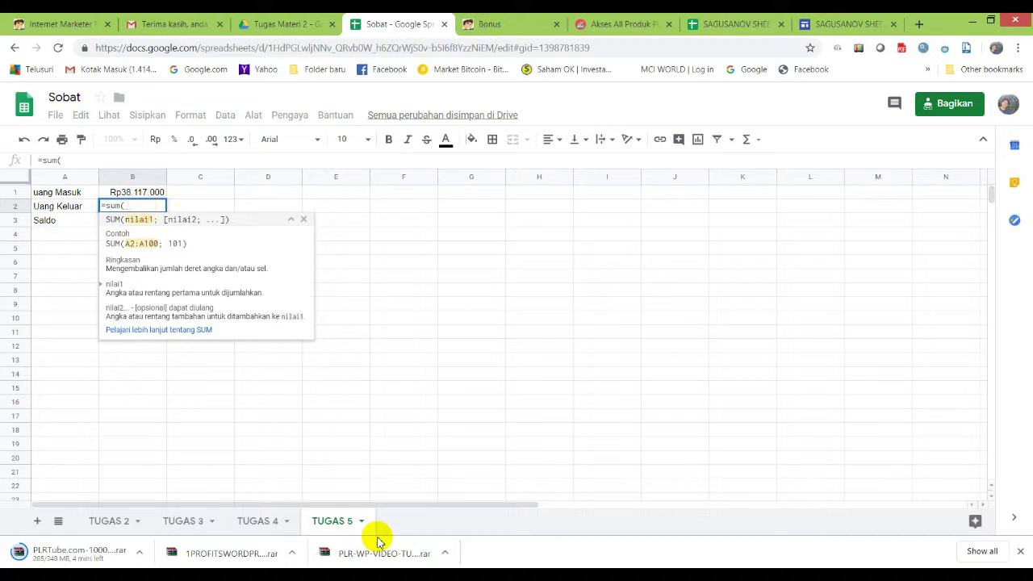
pyautogui.click(268, 523)
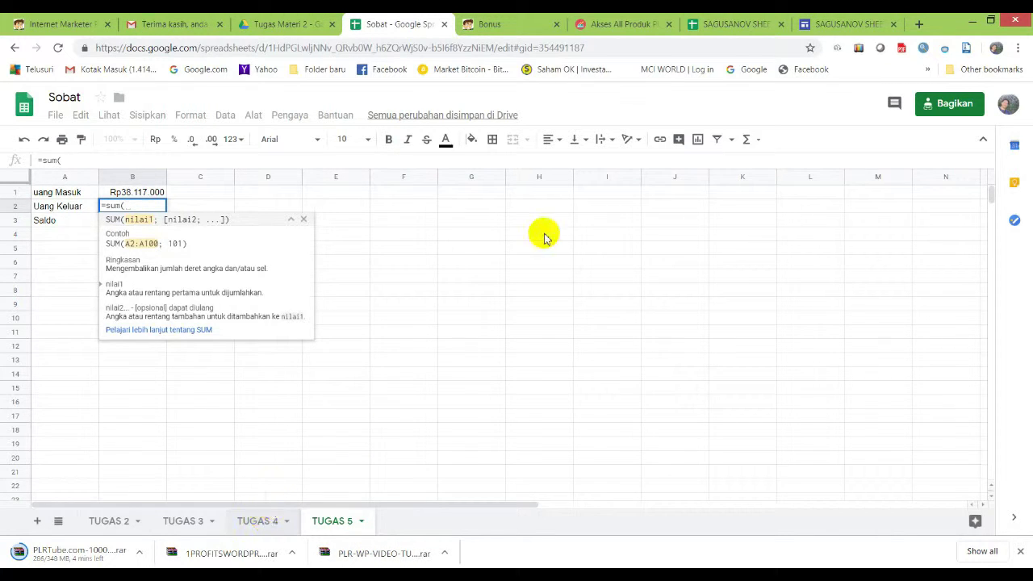
pyautogui.scroll(10, 479, 229)
pyautogui.scroll(5, 460, 218)
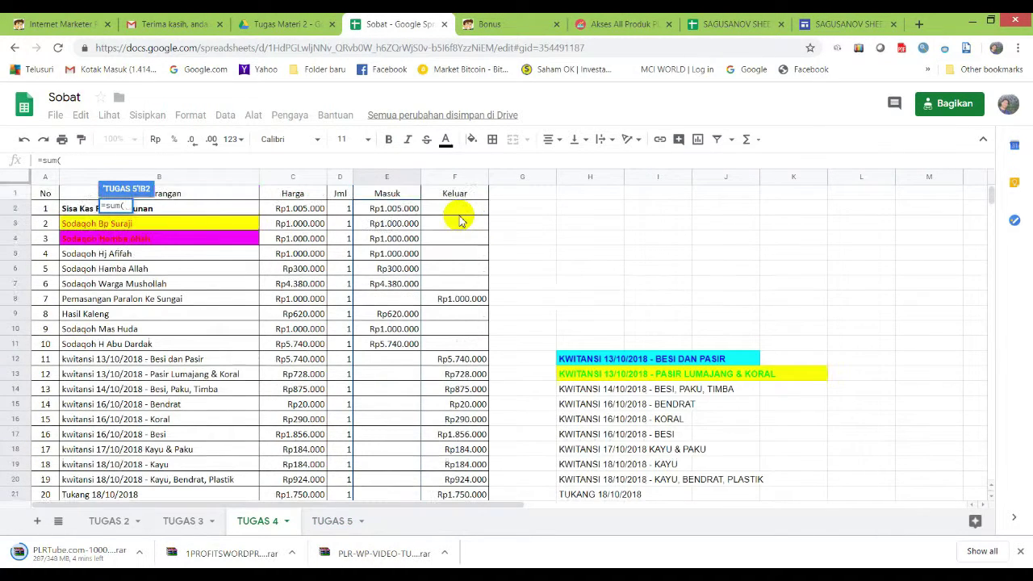
pyautogui.moveTo(456, 208); pyautogui.dragTo(456, 389)
pyautogui.moveTo(446, 515); pyautogui.dragTo(466, 388)
pyautogui.press('Return')
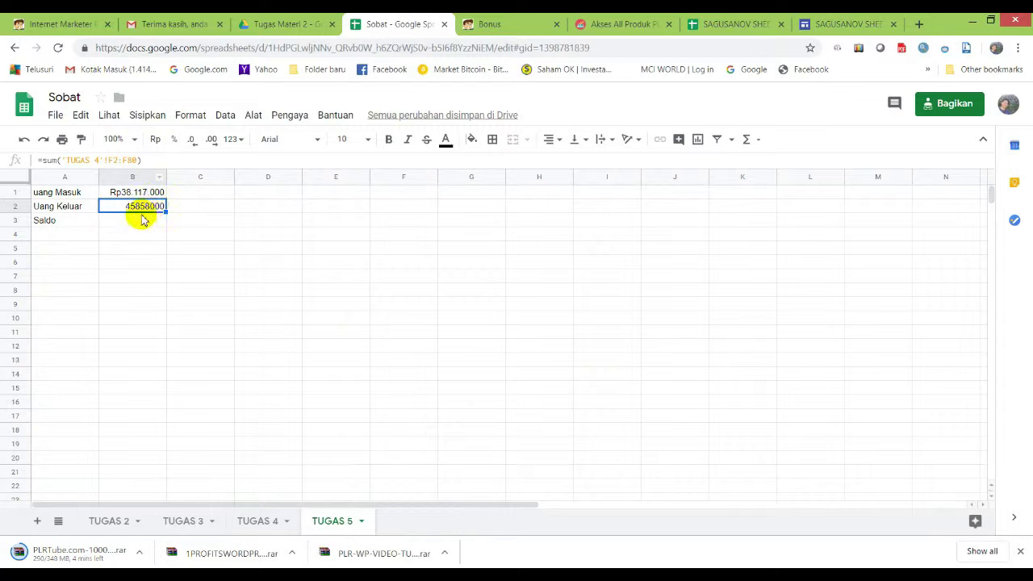
# Format the Uang Keluar total in B2 as rupiah currency without decimals and widen column B to fit it.
pyautogui.click(154, 139)
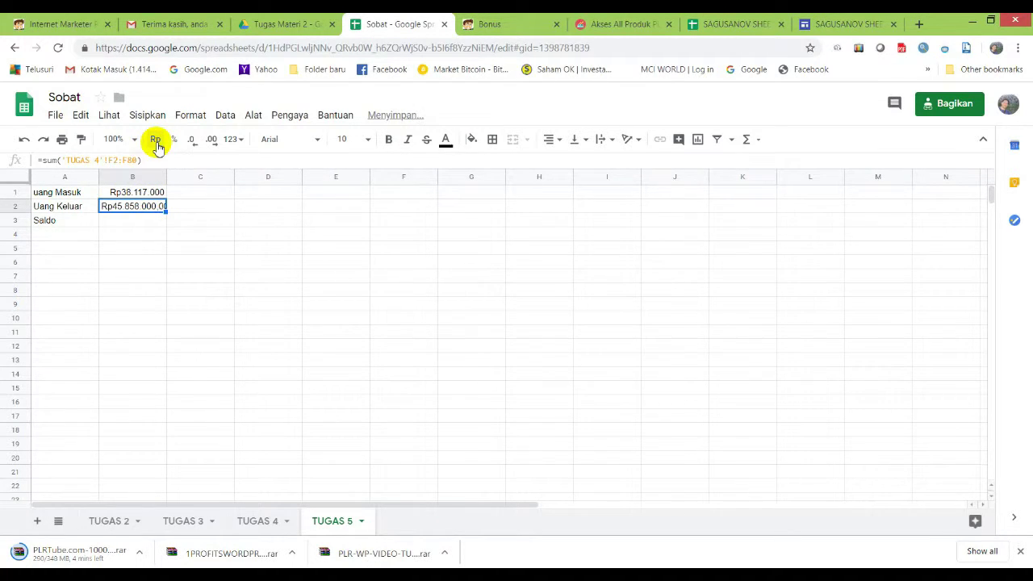
pyautogui.click(211, 144)
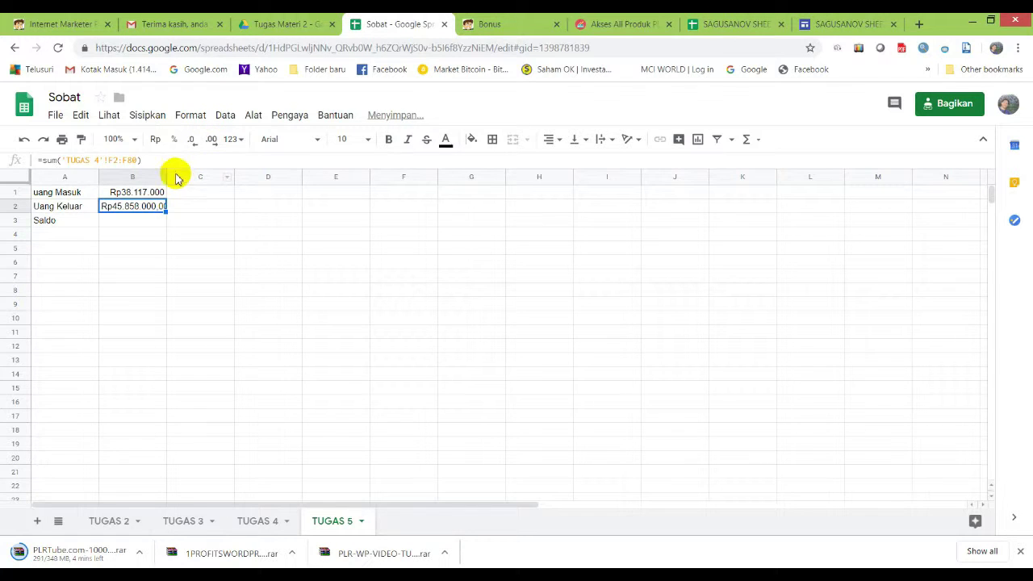
pyautogui.moveTo(167, 175); pyautogui.dragTo(192, 176)
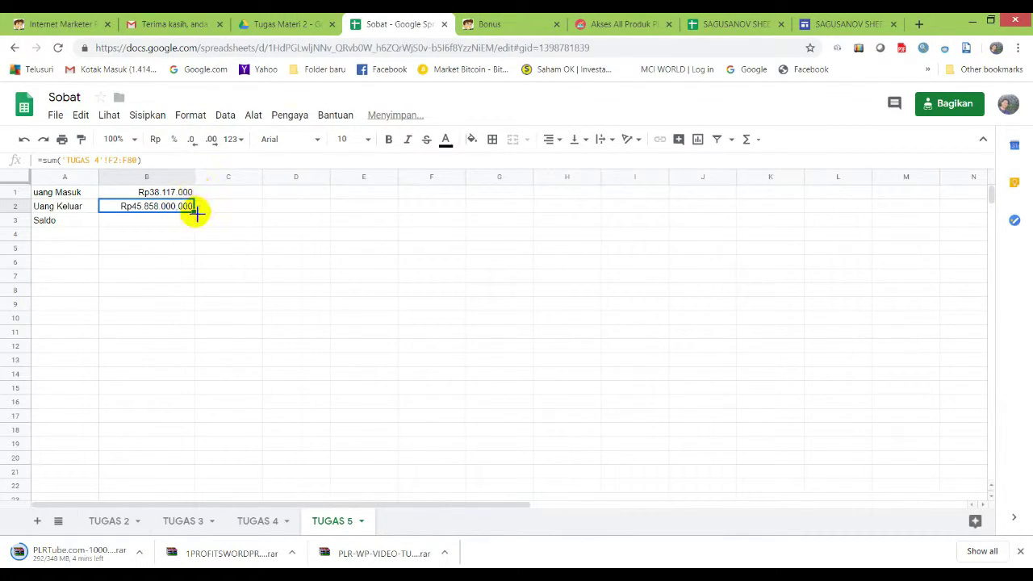
pyautogui.click(192, 140)
pyautogui.click(193, 142)
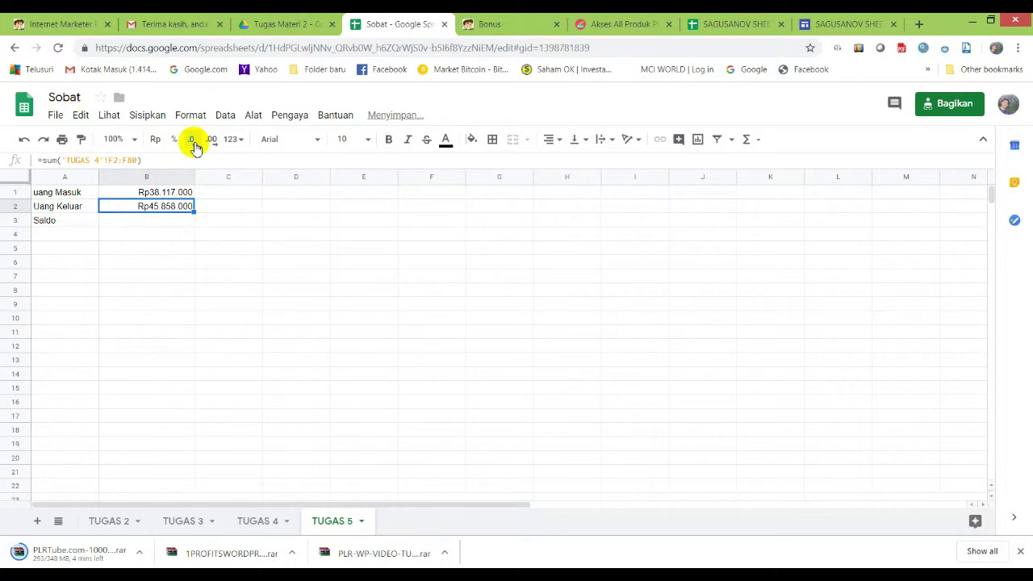
pyautogui.click(188, 249)
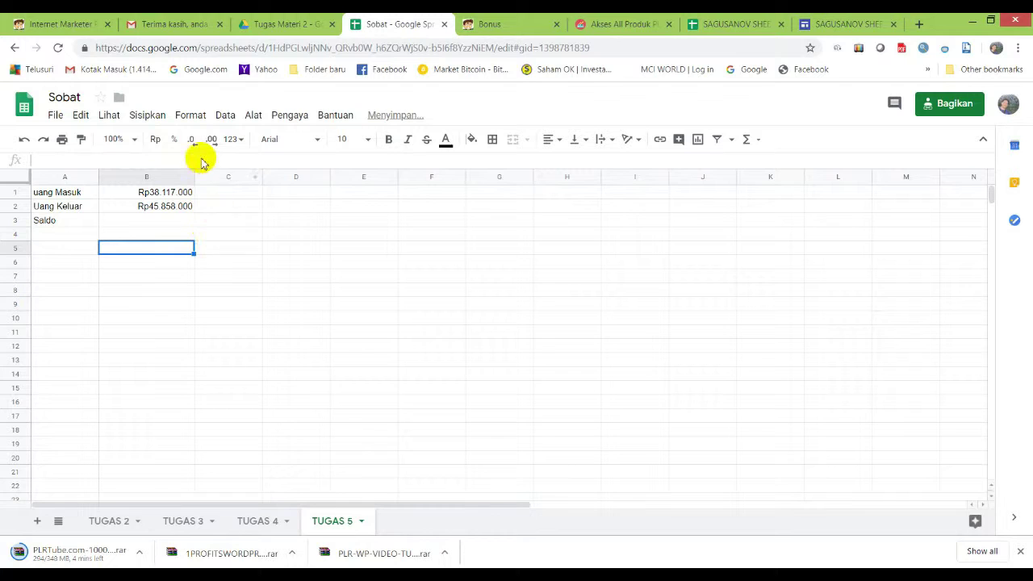
# Select the Masuk amounts E2:E80 on the TUGAS 4 sheet and start defining a named range for them.
pyautogui.click(240, 199)
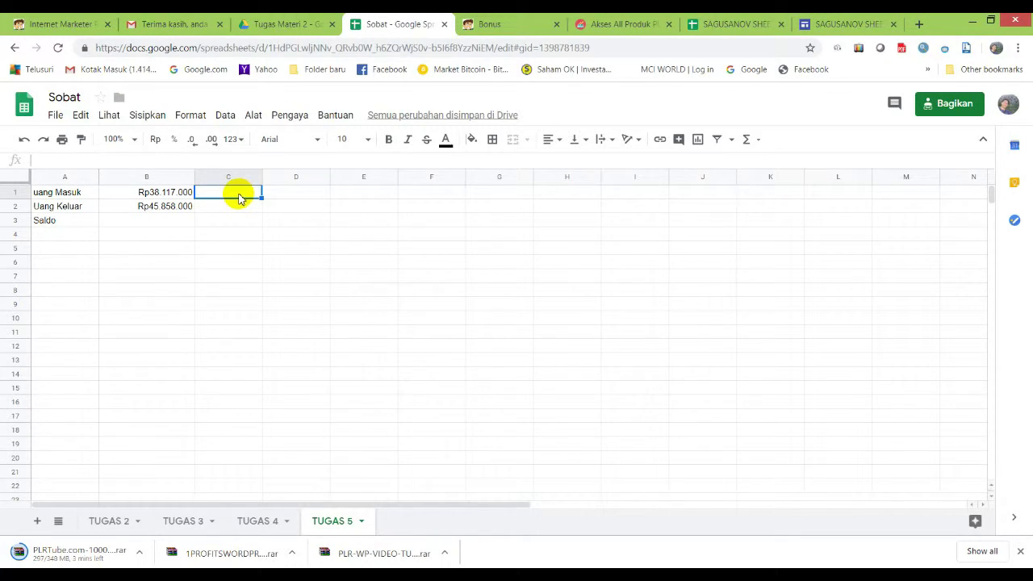
pyautogui.click(264, 522)
pyautogui.scroll(15, 404, 339)
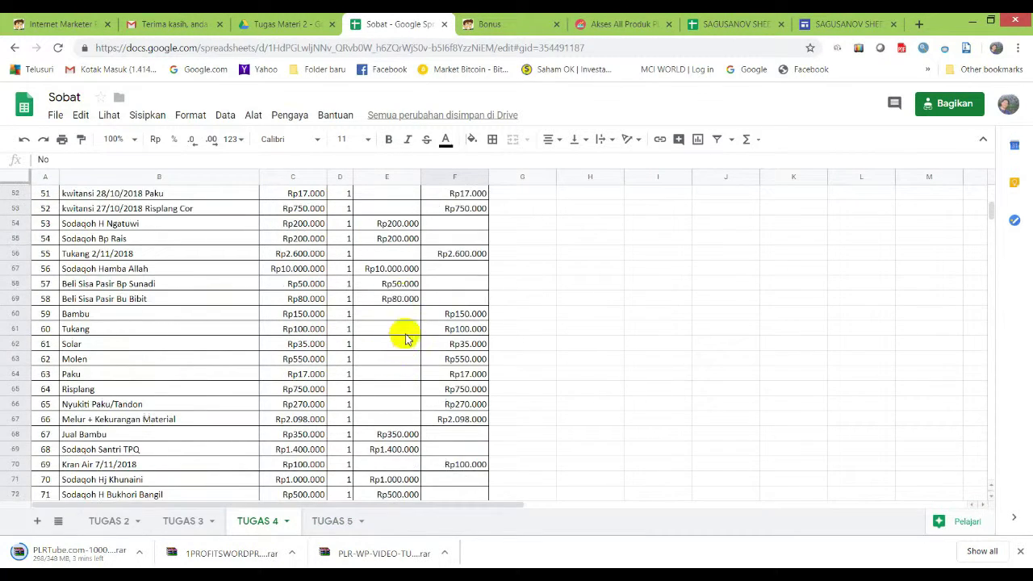
pyautogui.scroll(6, 401, 268)
pyautogui.click(391, 209)
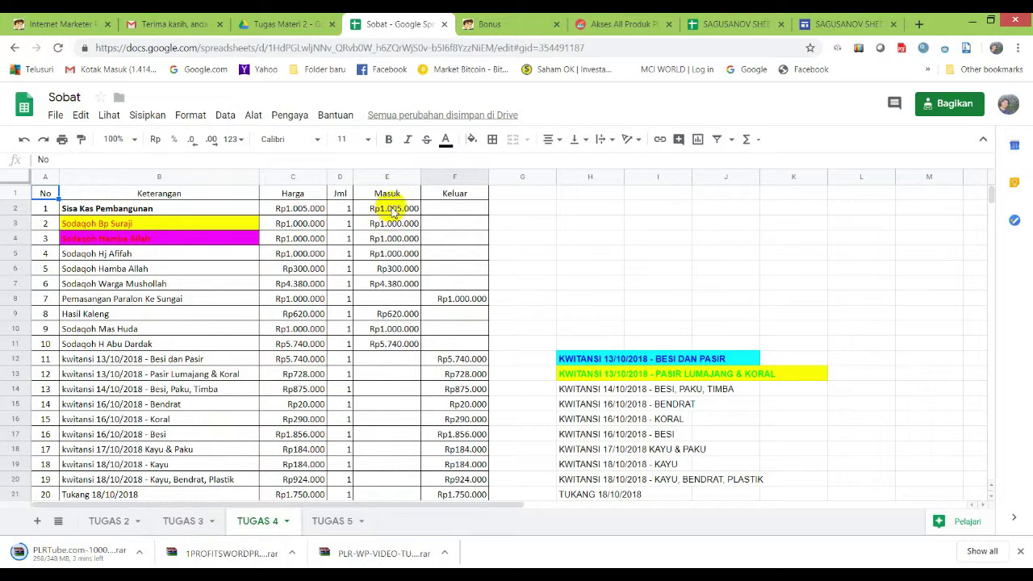
pyautogui.moveTo(391, 208); pyautogui.dragTo(400, 249)
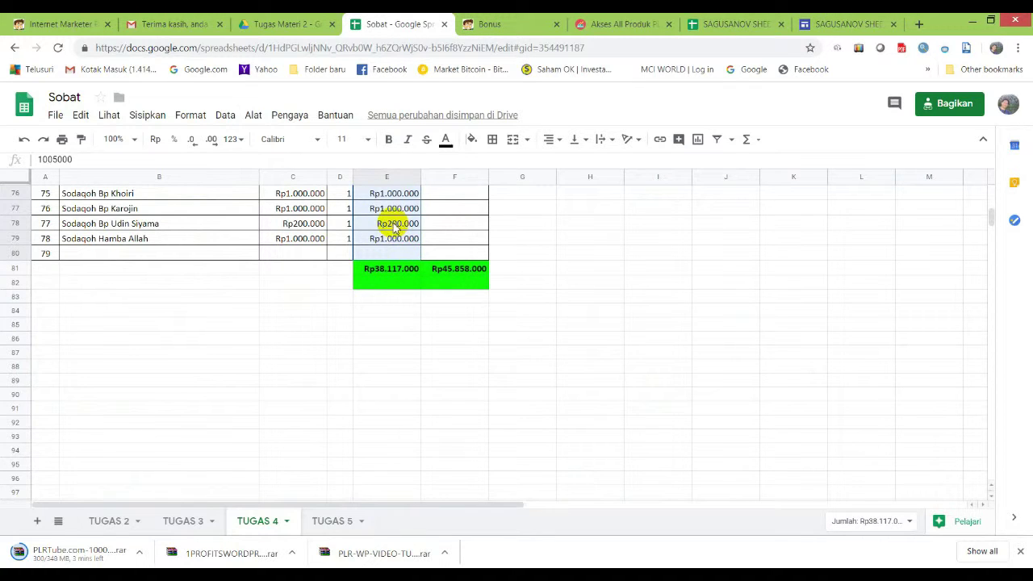
pyautogui.rightClick(395, 226)
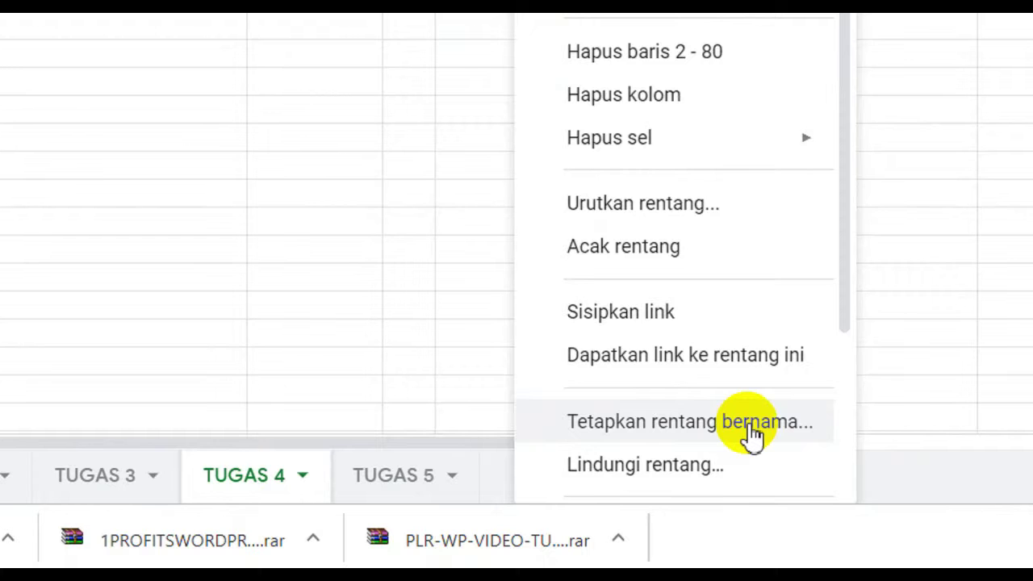
pyautogui.click(752, 437)
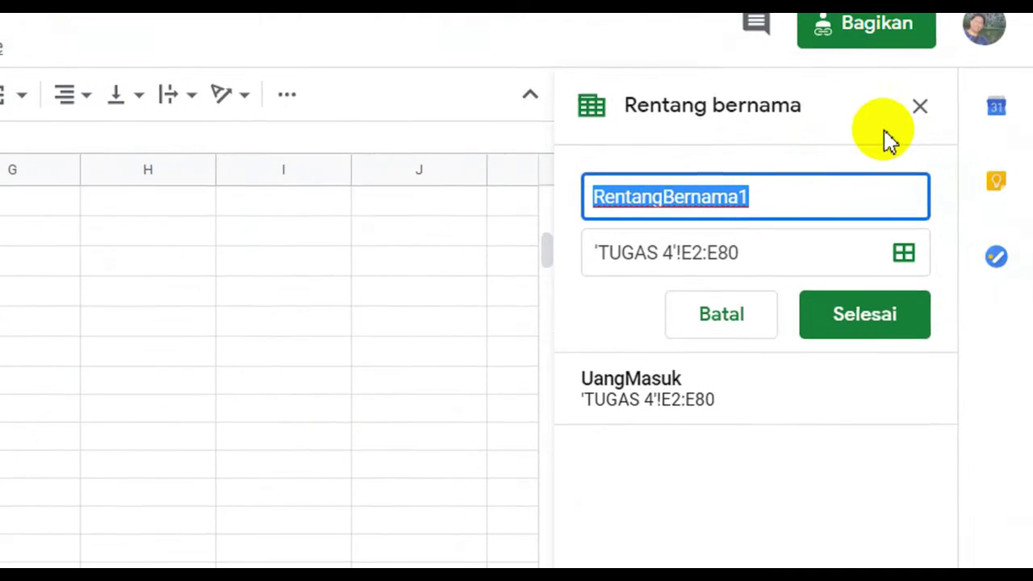
# Name the new range covering 'TUGAS 4'!E2:E80 UangMasuk1 and save it.
pyautogui.click(823, 205)
pyautogui.moveTo(823, 205); pyautogui.dragTo(581, 209)
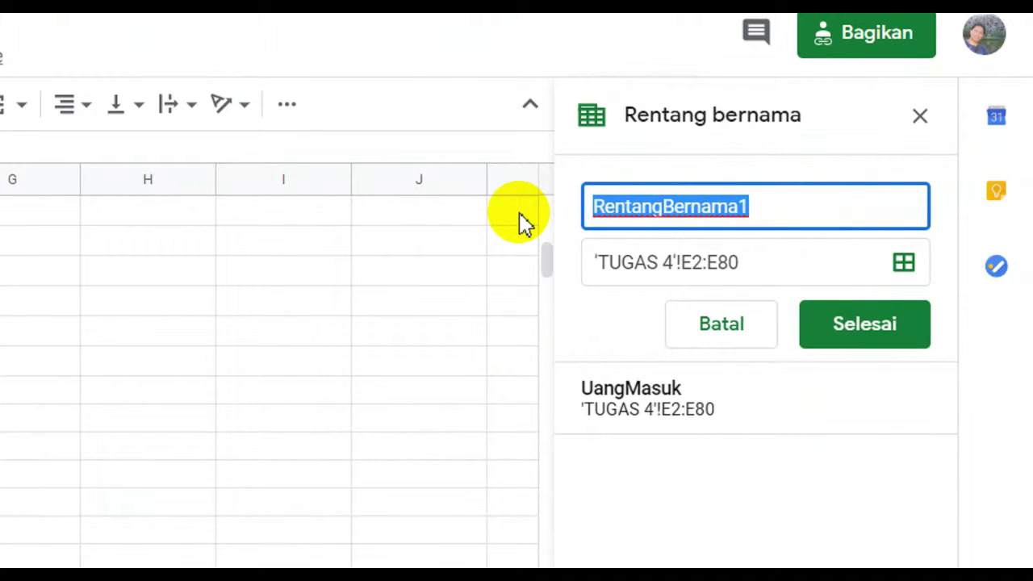
pyautogui.write('UangMasuk')
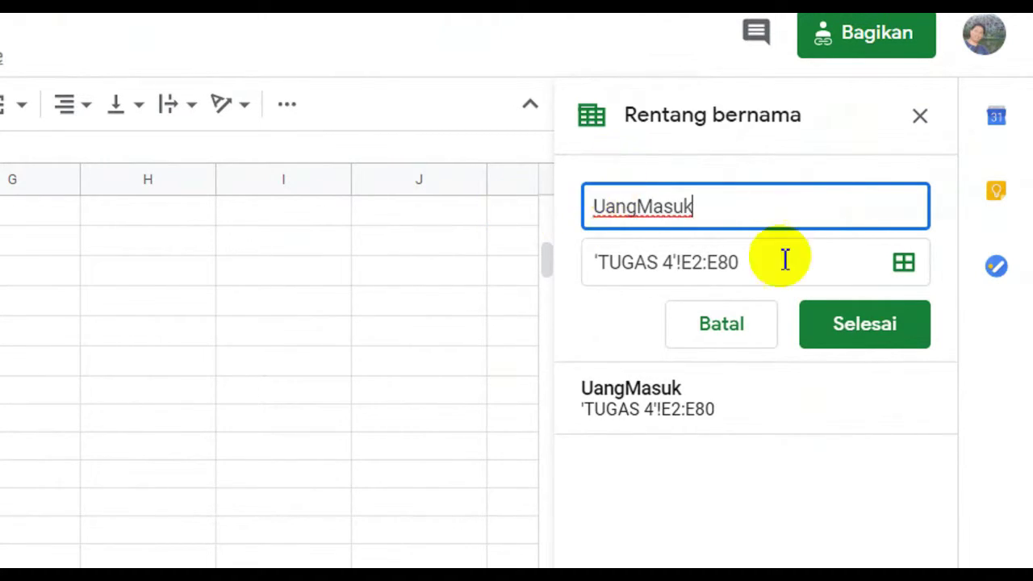
pyautogui.click(910, 339)
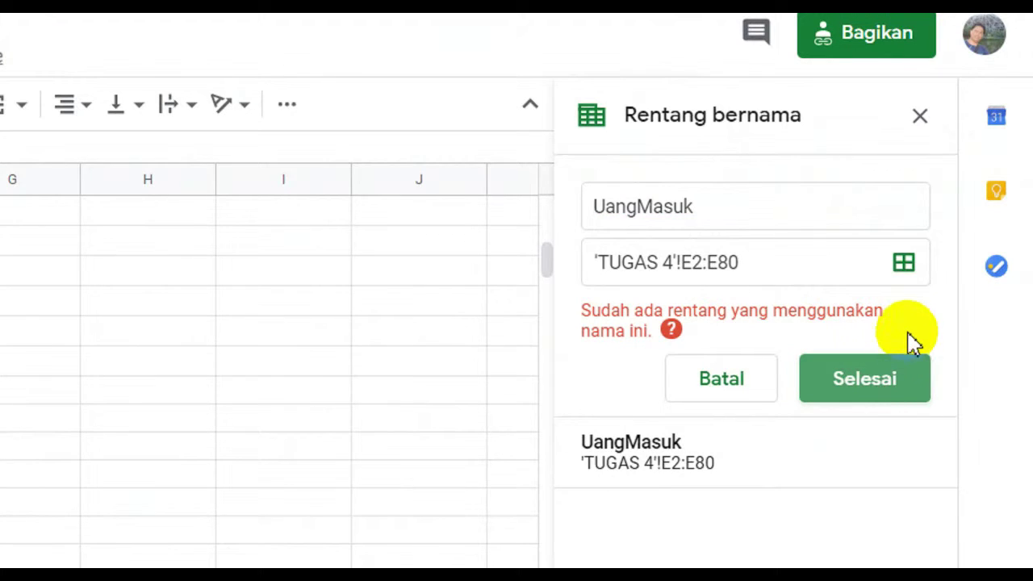
pyautogui.click(891, 378)
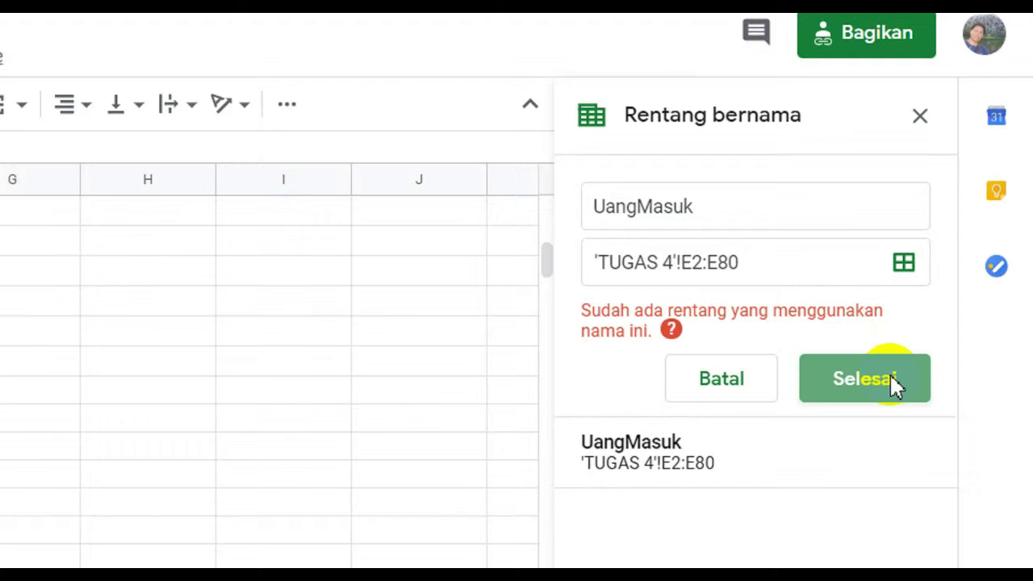
pyautogui.click(752, 206)
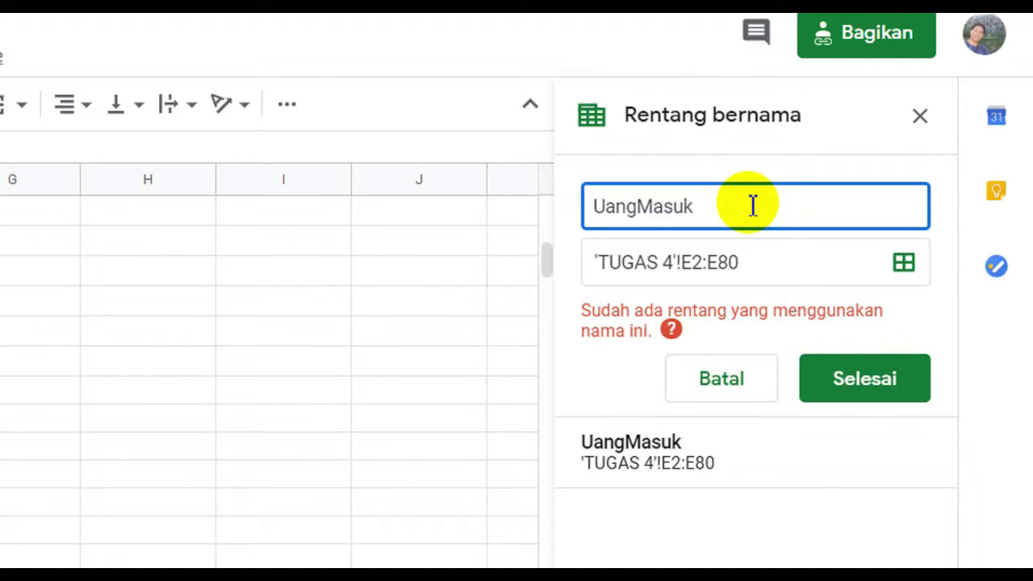
pyautogui.write('1')
pyautogui.click(857, 381)
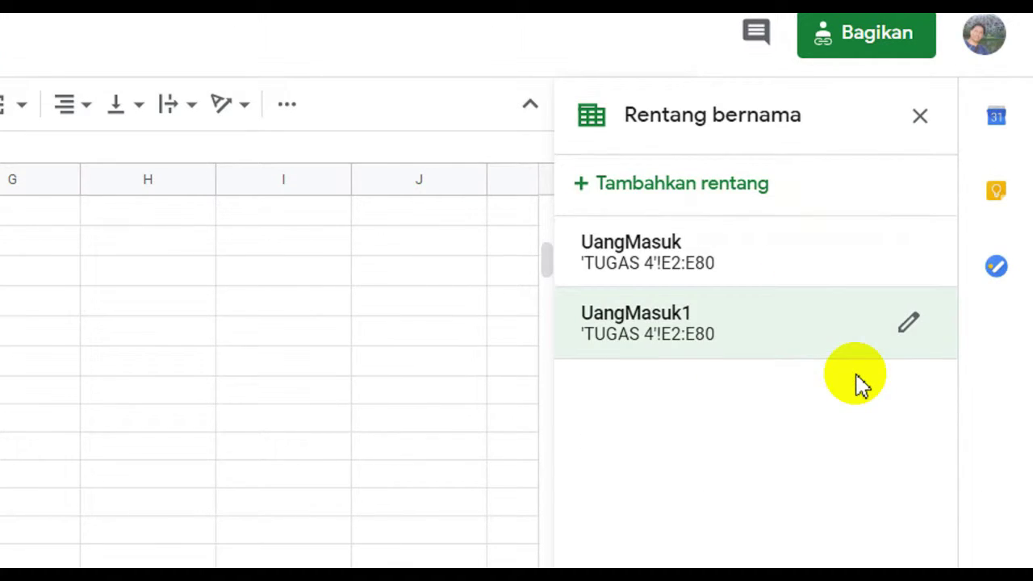
# Delete the older named range UangMasuk, keeping UangMasuk1.
pyautogui.moveTo(853, 265)
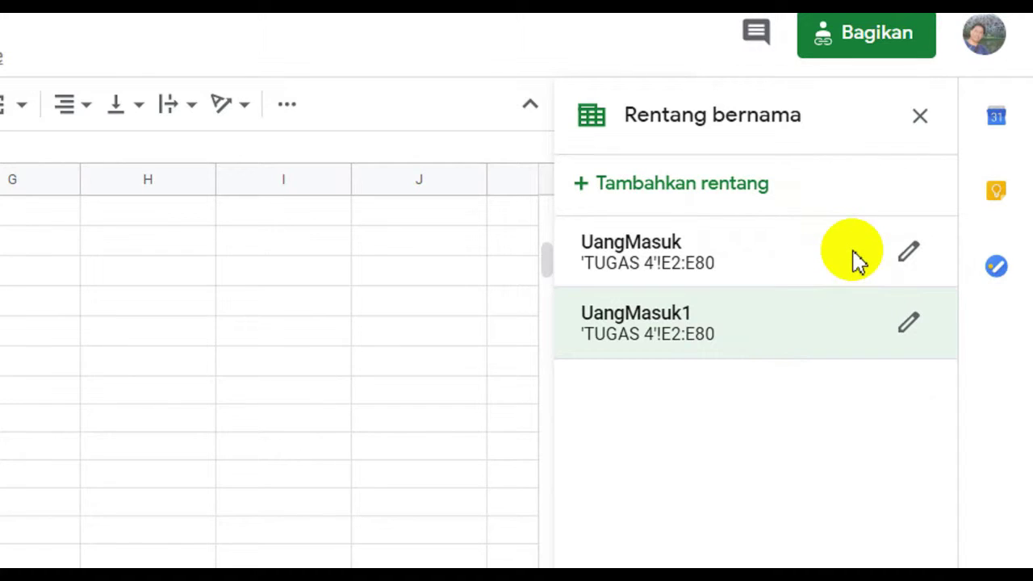
pyautogui.click(911, 256)
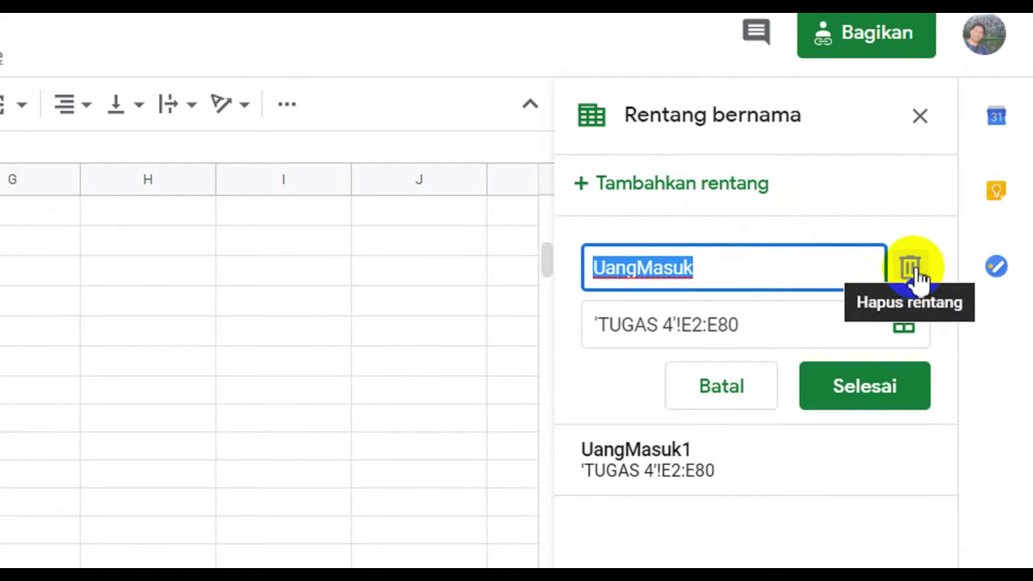
pyautogui.click(915, 272)
pyautogui.click(287, 502)
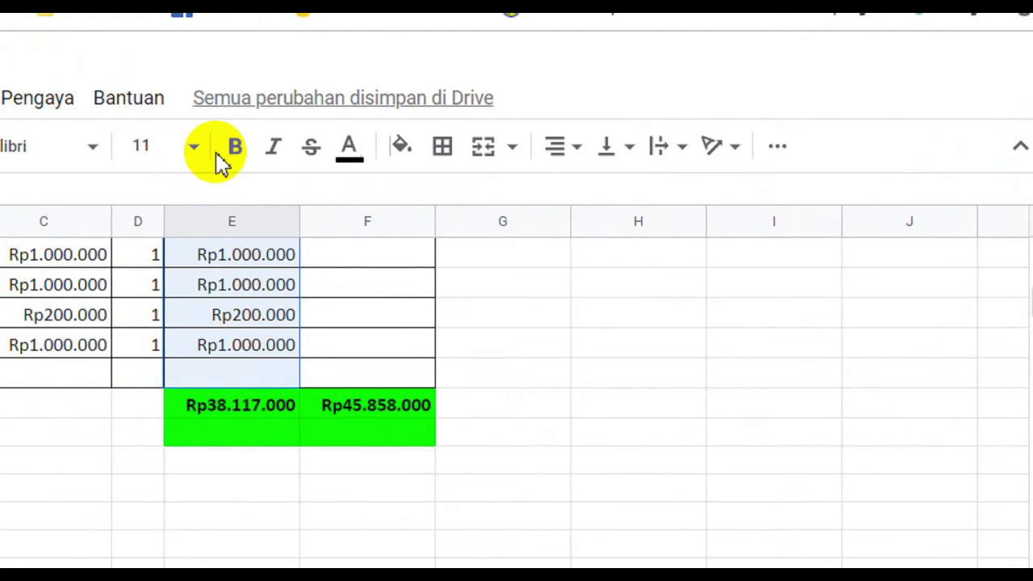
# Select the Keluar amounts F2:F80 on TUGAS 4 and start defining a named range for them.
pyautogui.scroll(10, 491, 235)
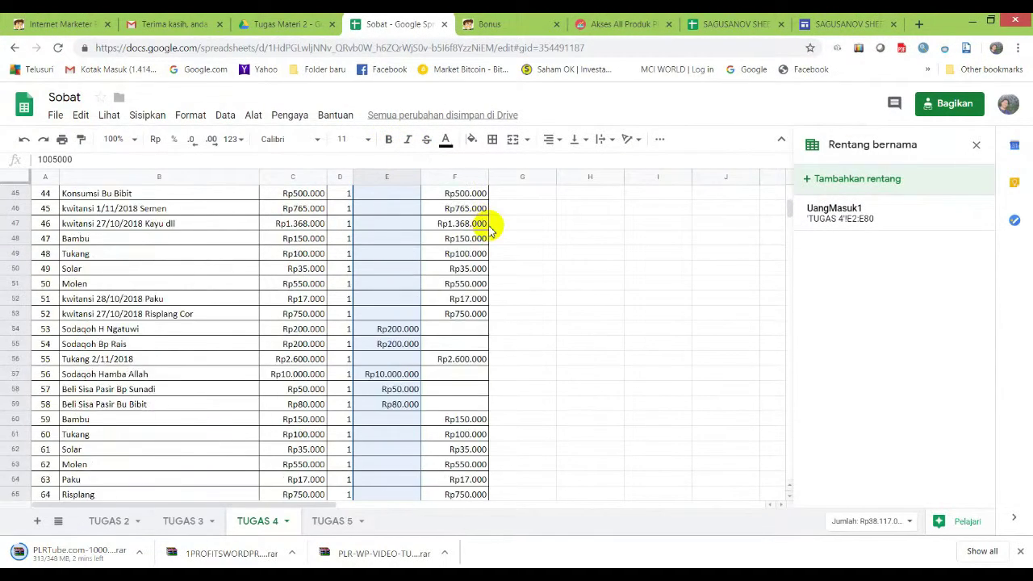
pyautogui.scroll(14, 484, 230)
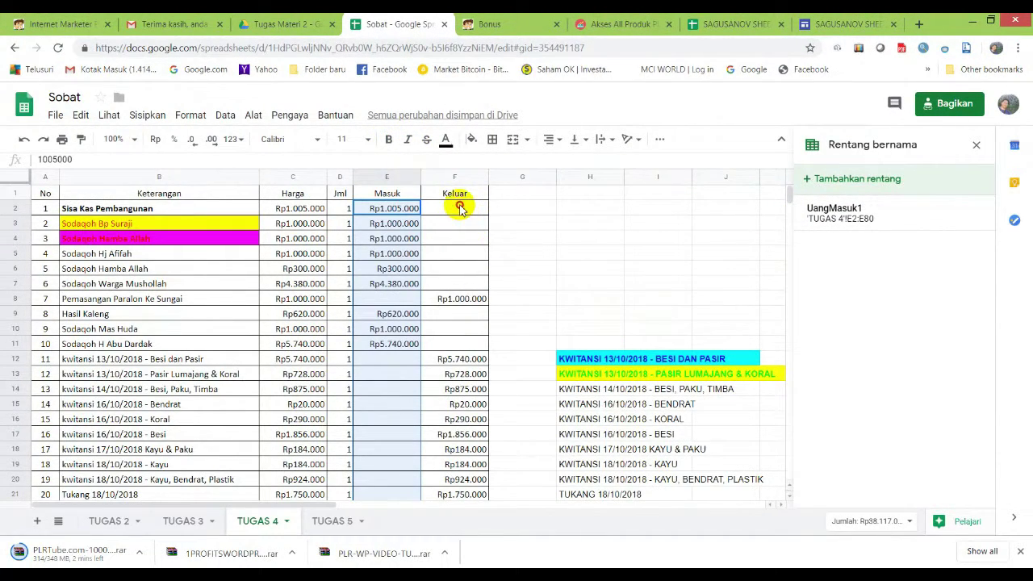
pyautogui.moveTo(458, 208); pyautogui.dragTo(473, 382)
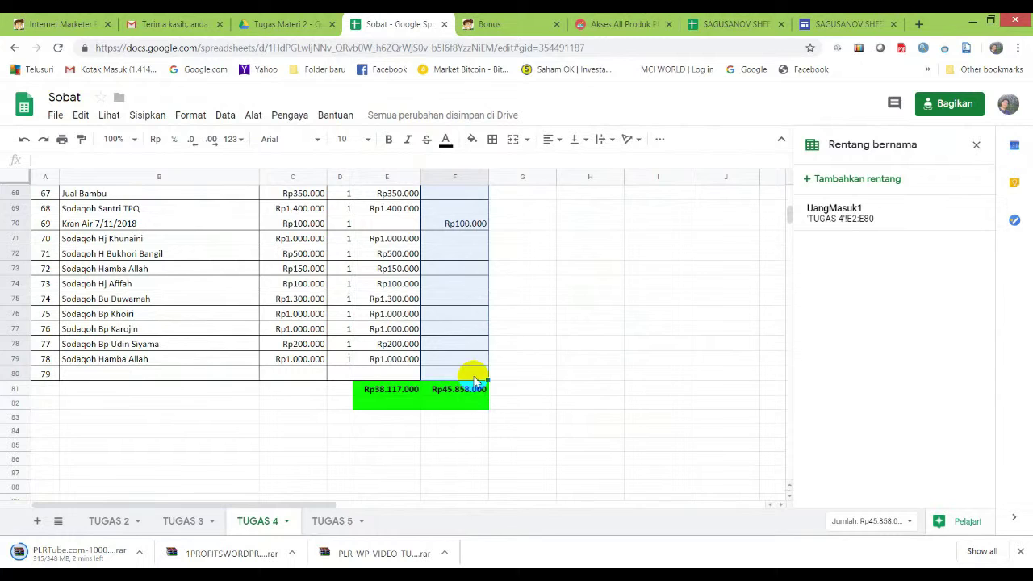
pyautogui.rightClick(460, 289)
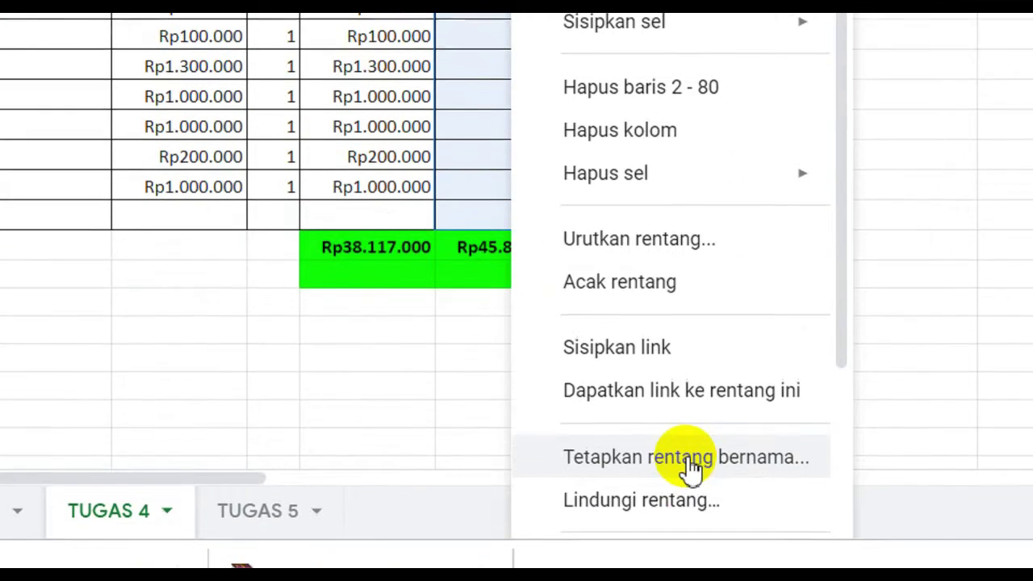
pyautogui.moveTo(827, 313); pyautogui.dragTo(832, 419)
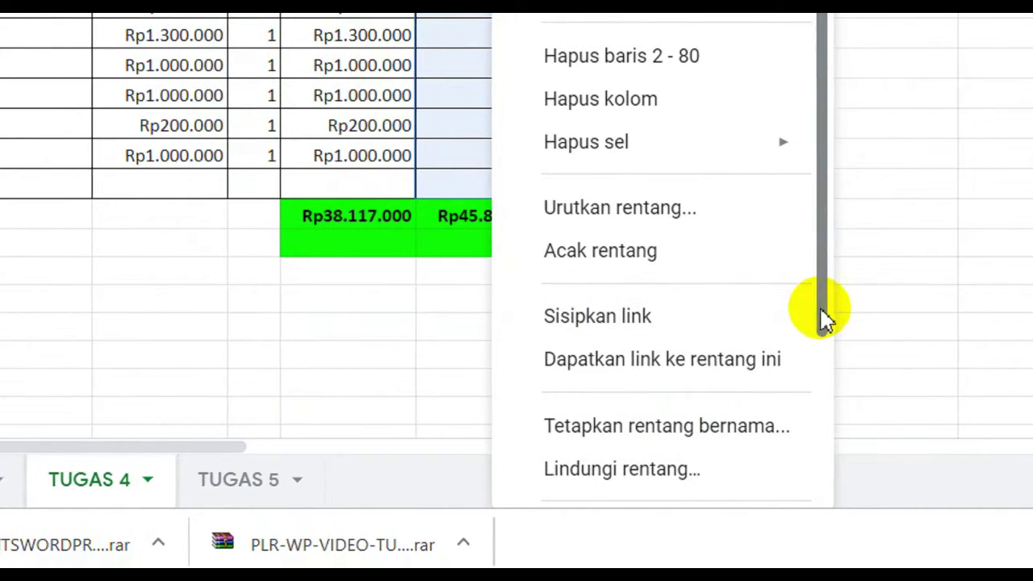
pyautogui.moveTo(811, 439); pyautogui.dragTo(811, 436)
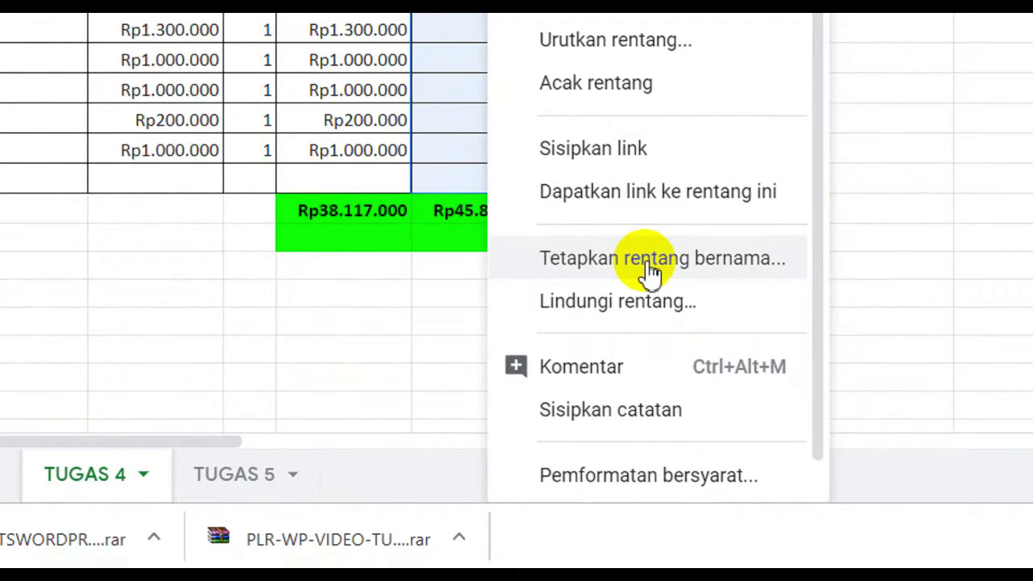
pyautogui.click(650, 273)
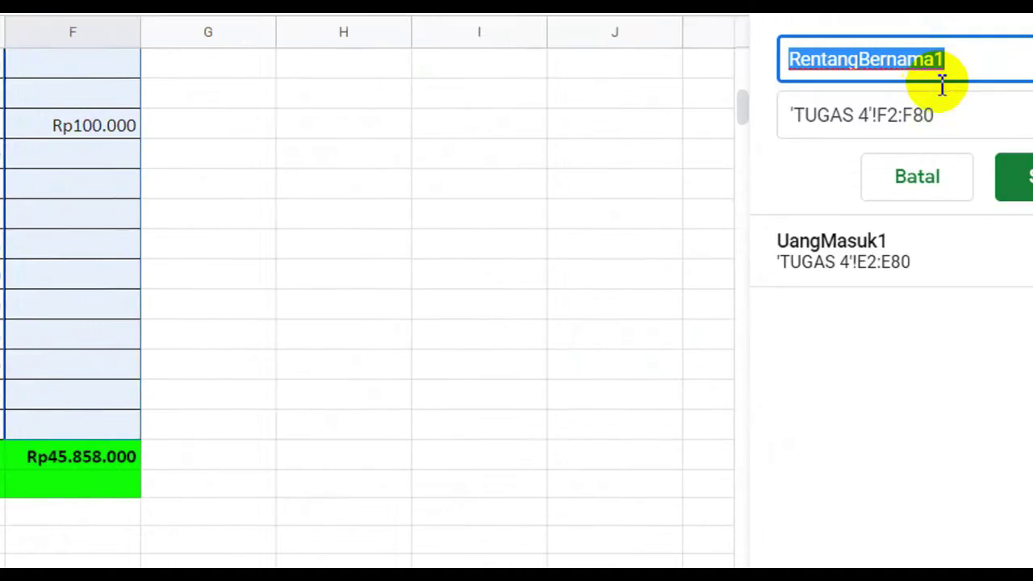
# Name the new range covering 'TUGAS 4'!F2:F80 UangKeluar and save it.
pyautogui.write('U')
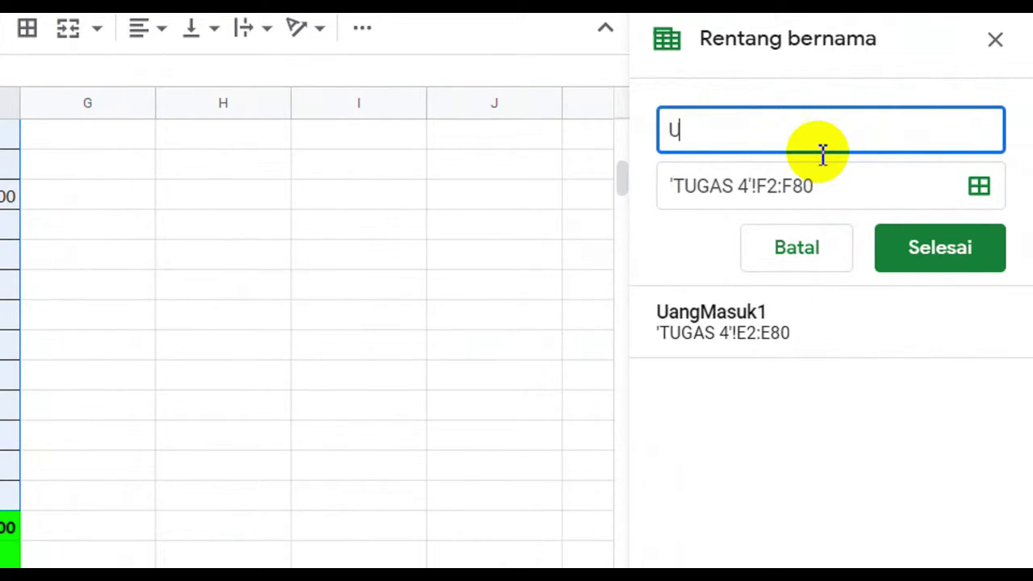
pyautogui.write('angKJe')
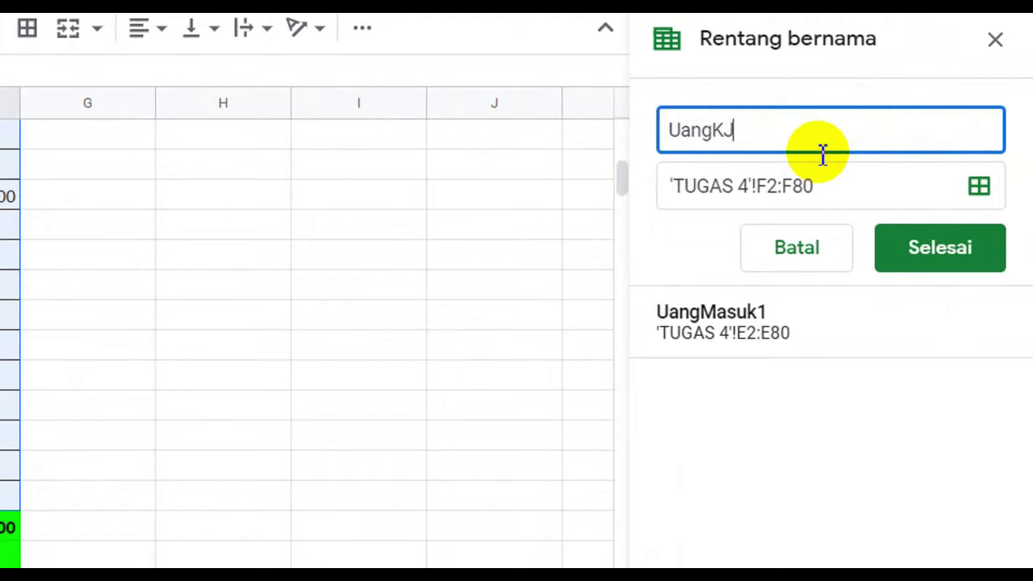
pyautogui.press('BackSpace')
pyautogui.press('BackSpace')
pyautogui.write('eluar')
pyautogui.click(906, 248)
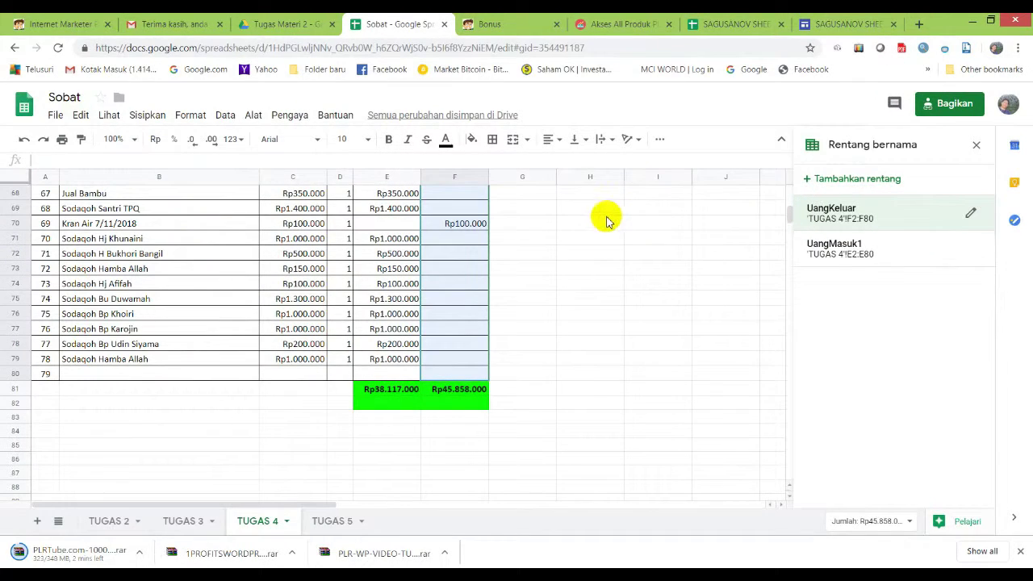
# In C1 of the TUGAS 5 sheet, total the income with a sum formula on the named range UangMasuk1.
pyautogui.click(343, 521)
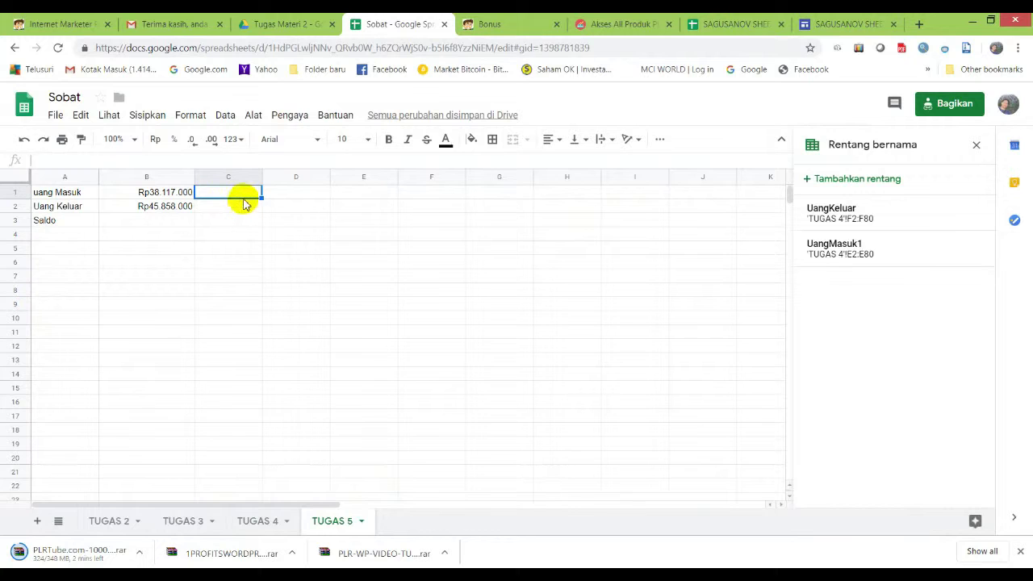
pyautogui.write('=')
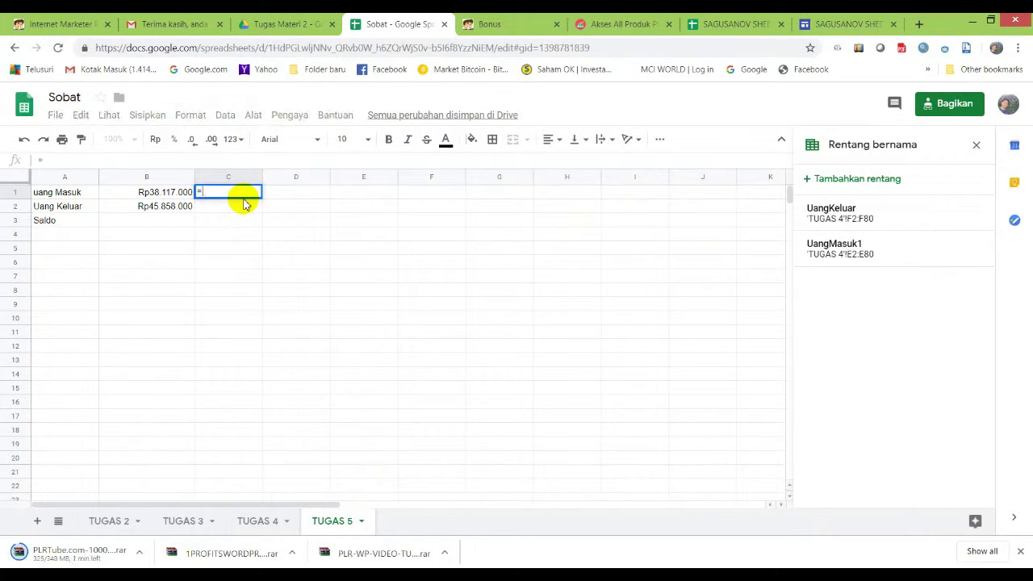
pyautogui.write('sum(')
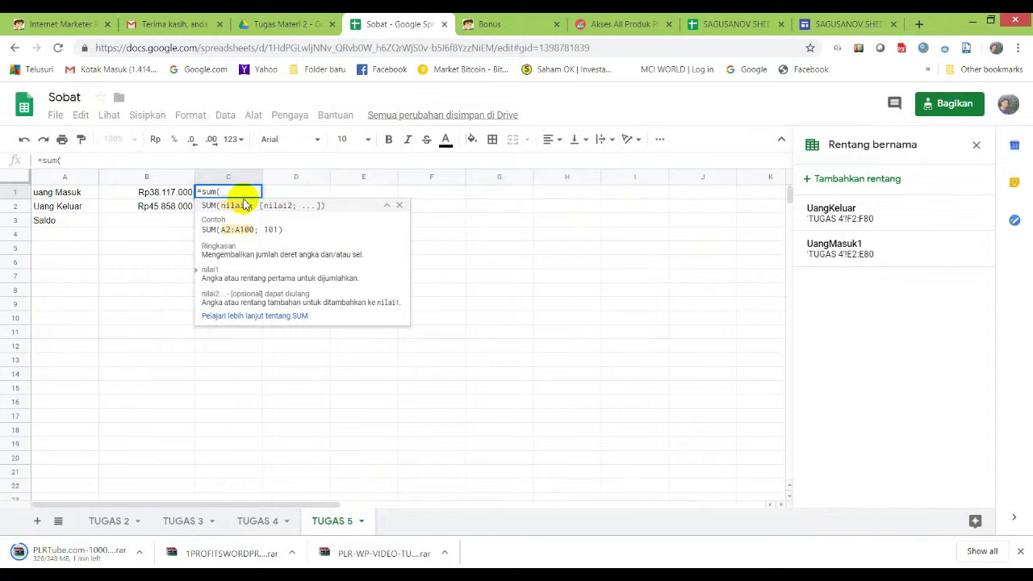
pyautogui.write('Uang')
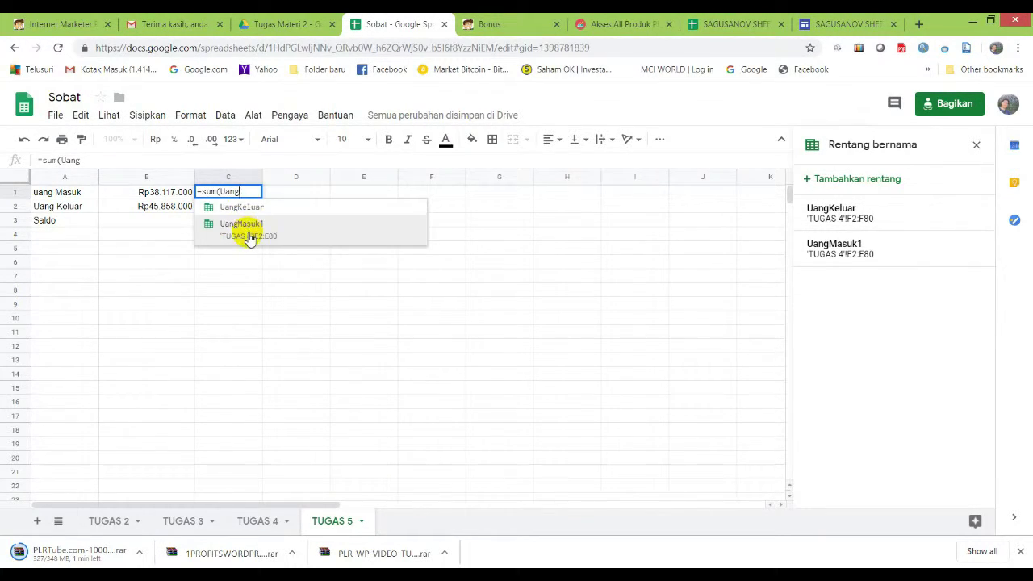
pyautogui.click(247, 235)
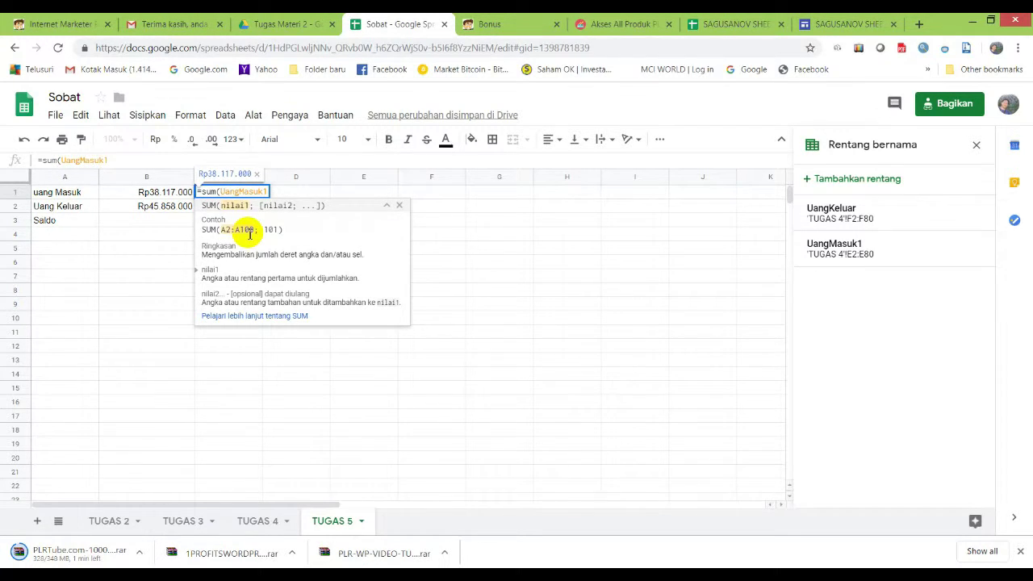
pyautogui.press('Return')
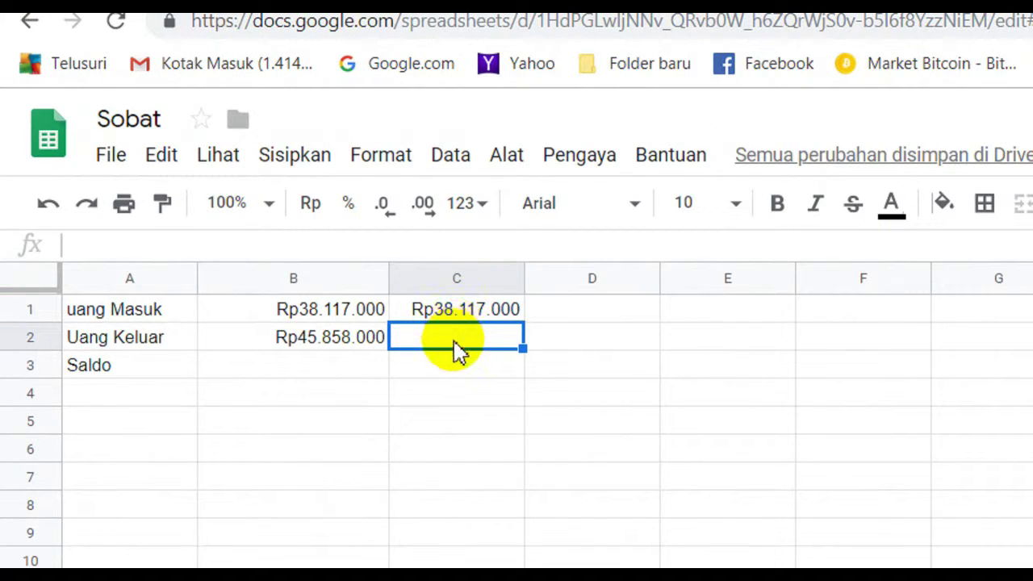
# In C2 of the TUGAS 5 sheet, total the expenses with a sum formula on the named range UangKeluar.
pyautogui.write('=')
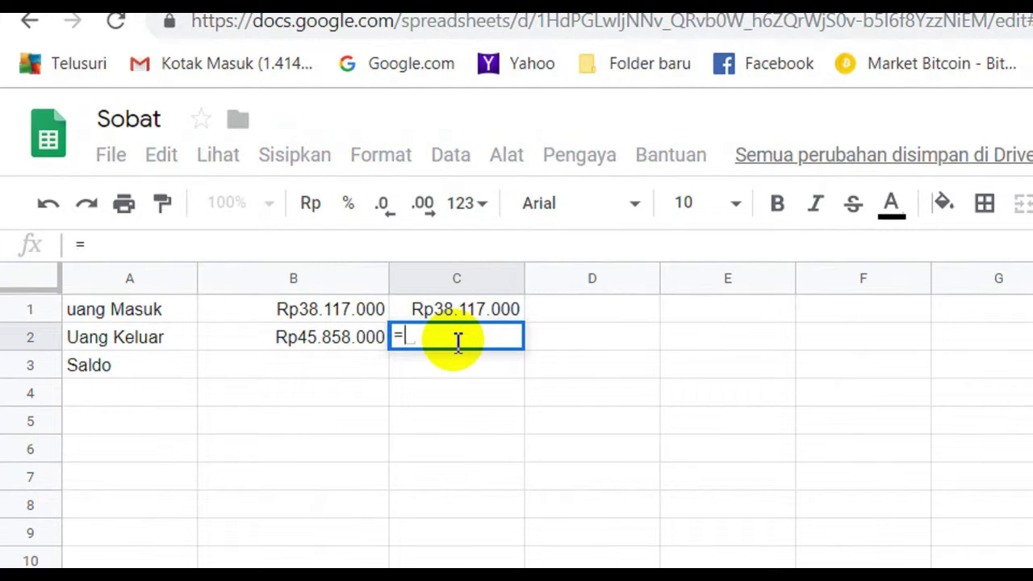
pyautogui.write('sum(')
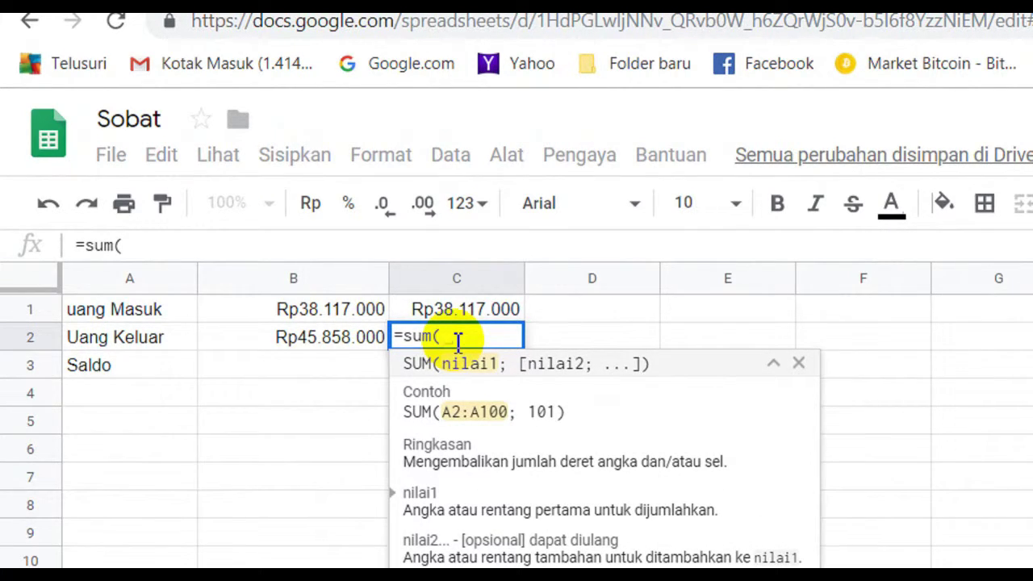
pyautogui.write('Ua')
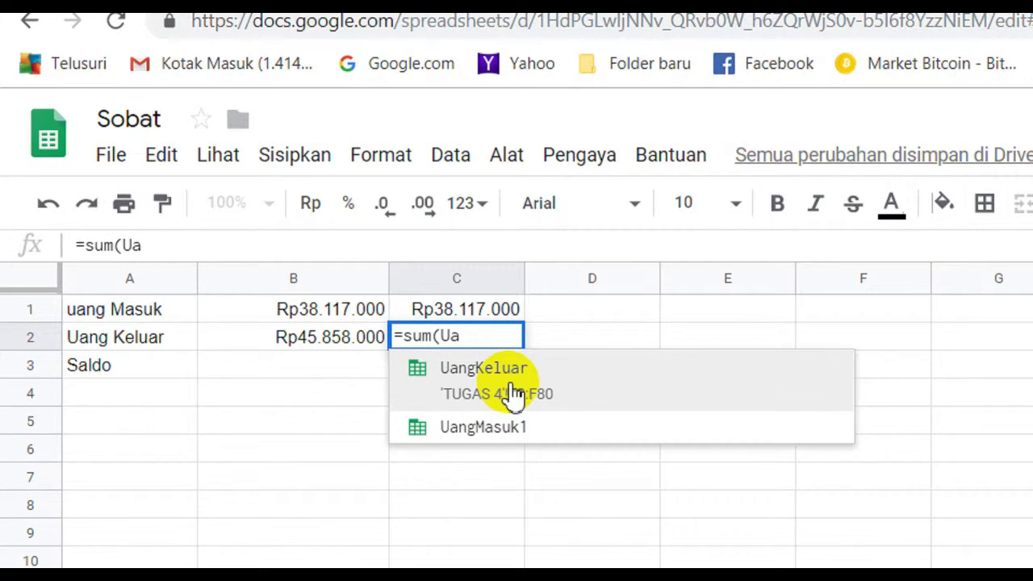
pyautogui.click(513, 395)
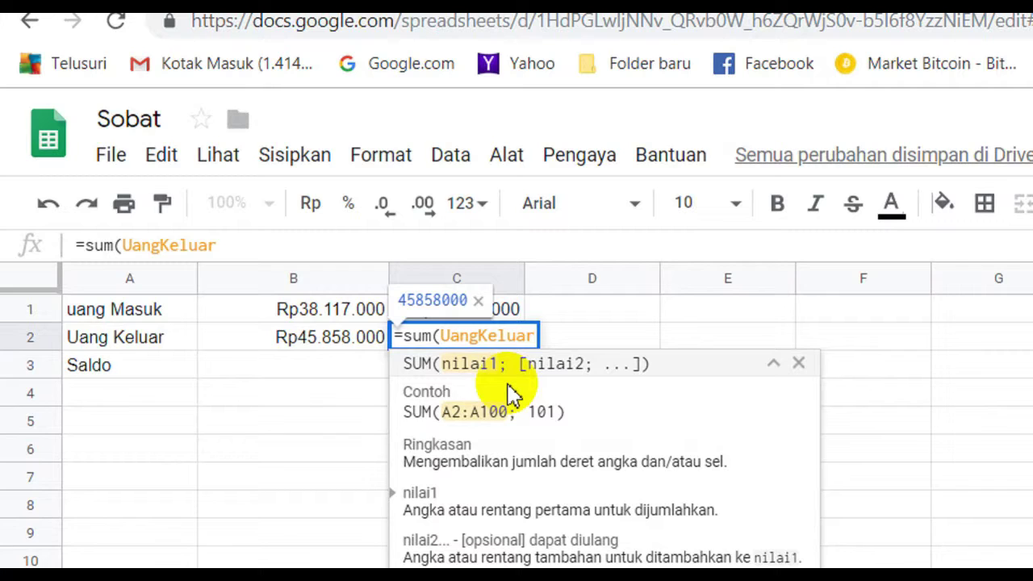
pyautogui.press('Return')
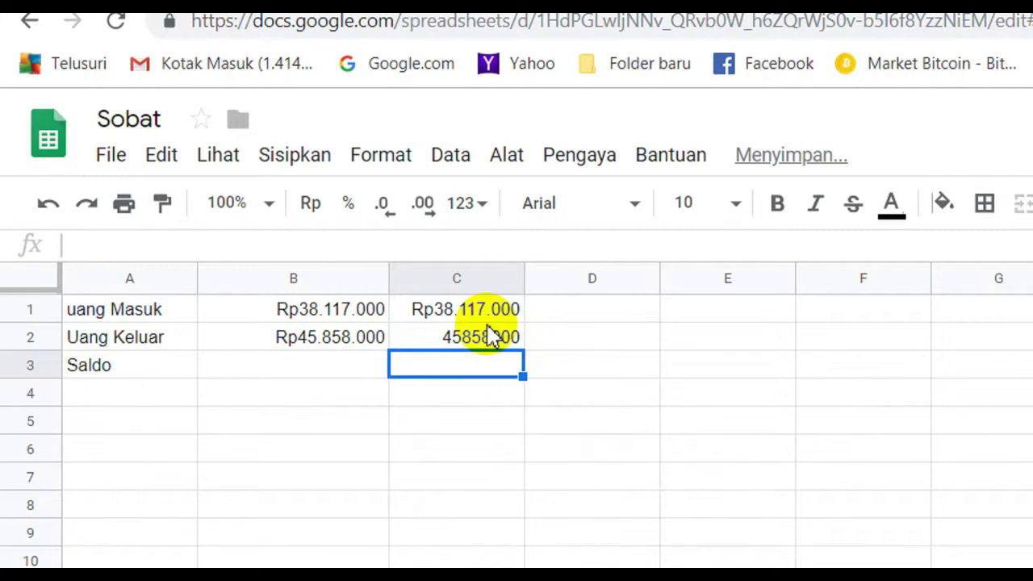
# Format the expense total in C2 as rupiah currency and widen column C to fit the amount.
pyautogui.click(432, 343)
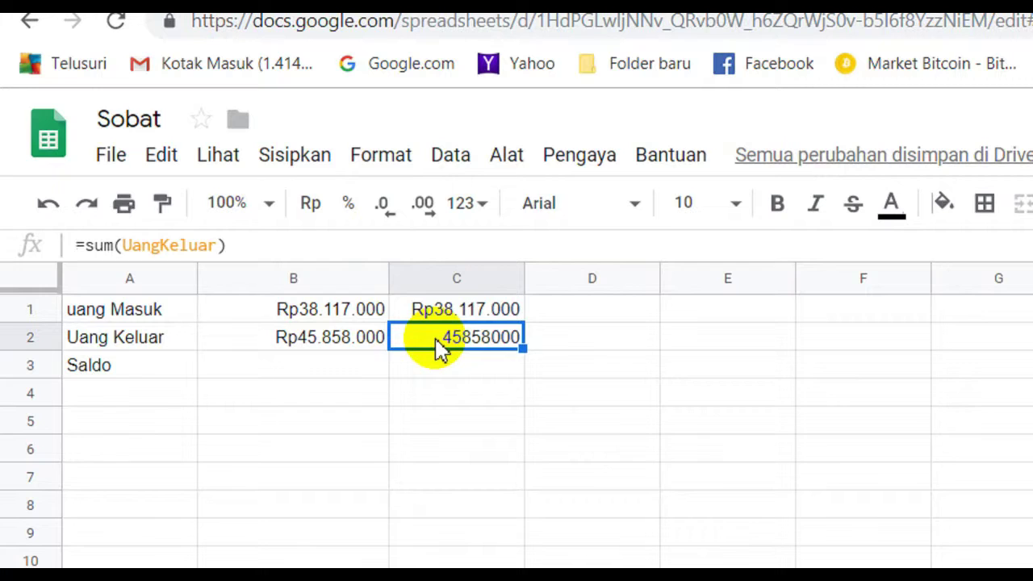
pyautogui.click(315, 211)
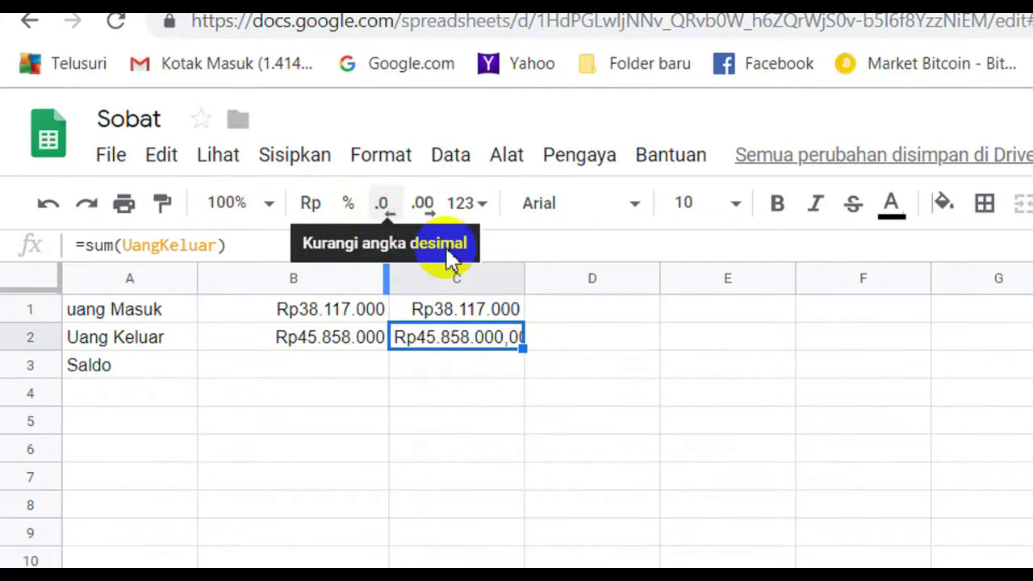
pyautogui.moveTo(525, 269); pyautogui.dragTo(594, 283)
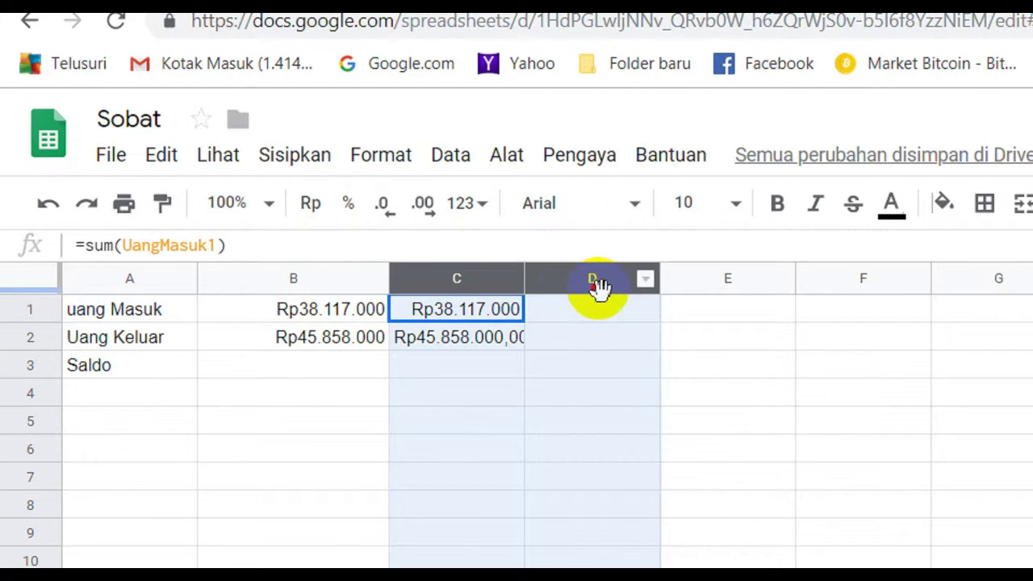
pyautogui.moveTo(524, 280); pyautogui.dragTo(579, 295)
pyautogui.click(521, 368)
pyautogui.click(524, 341)
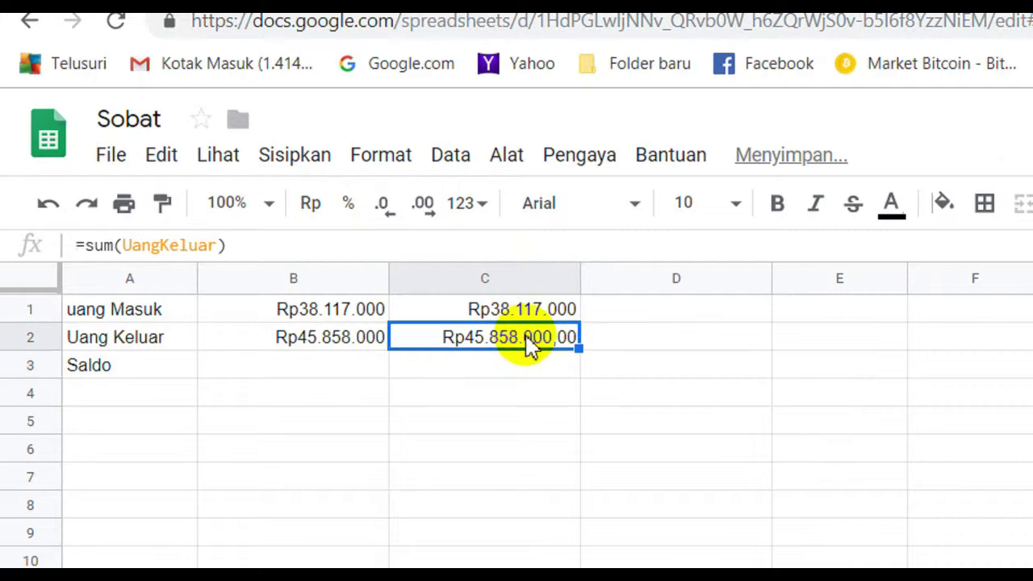
# Remove all decimal places from the expense total in C2.
pyautogui.click(424, 207)
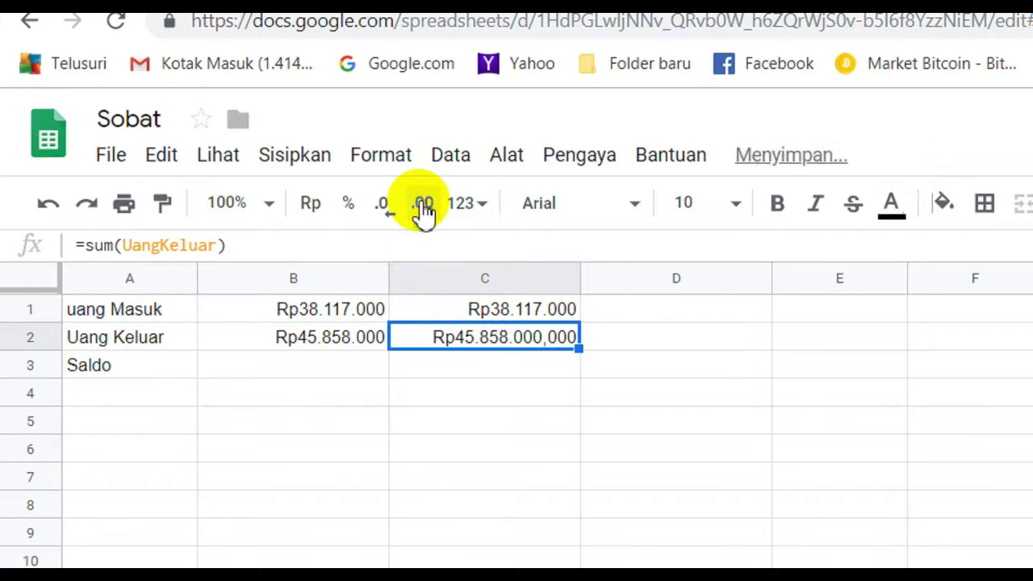
pyautogui.click(389, 205)
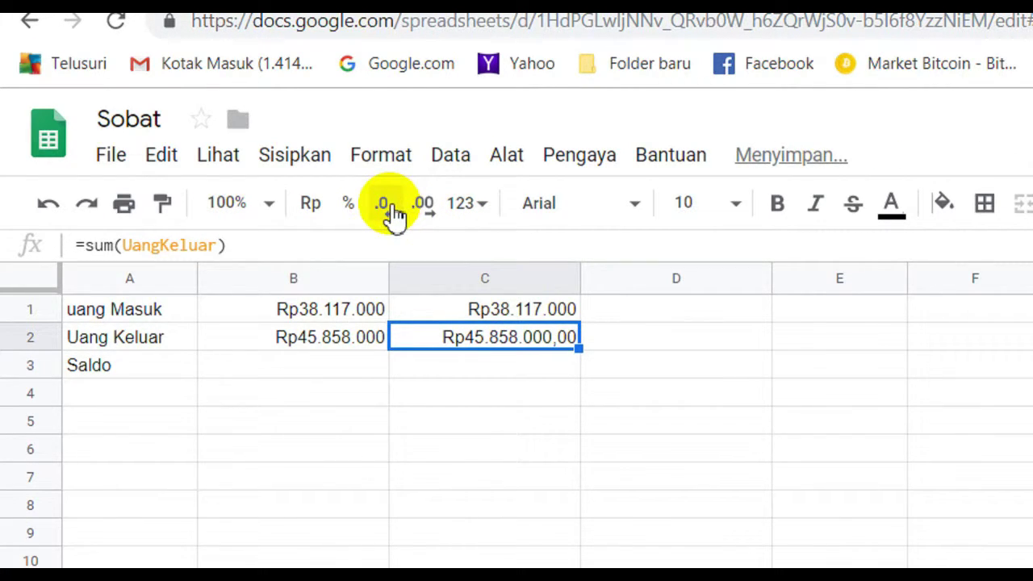
pyautogui.click(391, 208)
pyautogui.click(390, 208)
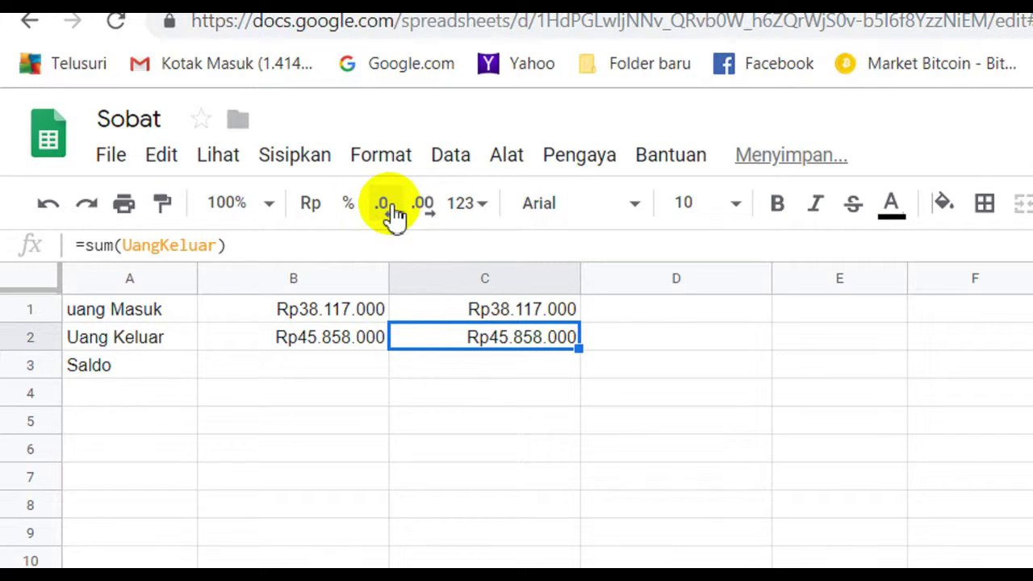
pyautogui.click(451, 391)
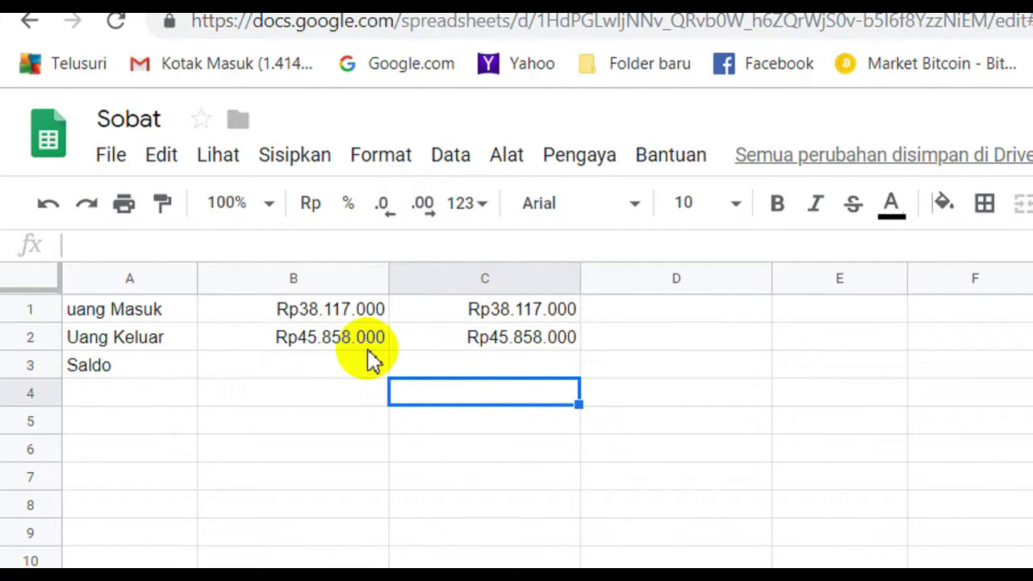
# In F82 of the TUGAS 4 sheet, calculate the balance with the formula =E81-F81.
pyautogui.click(346, 347)
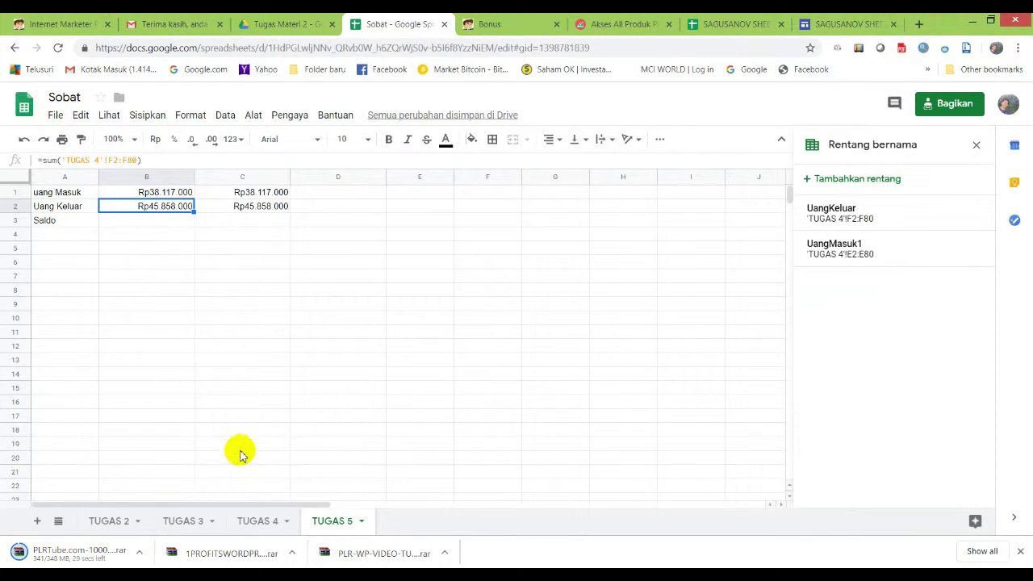
pyautogui.click(281, 515)
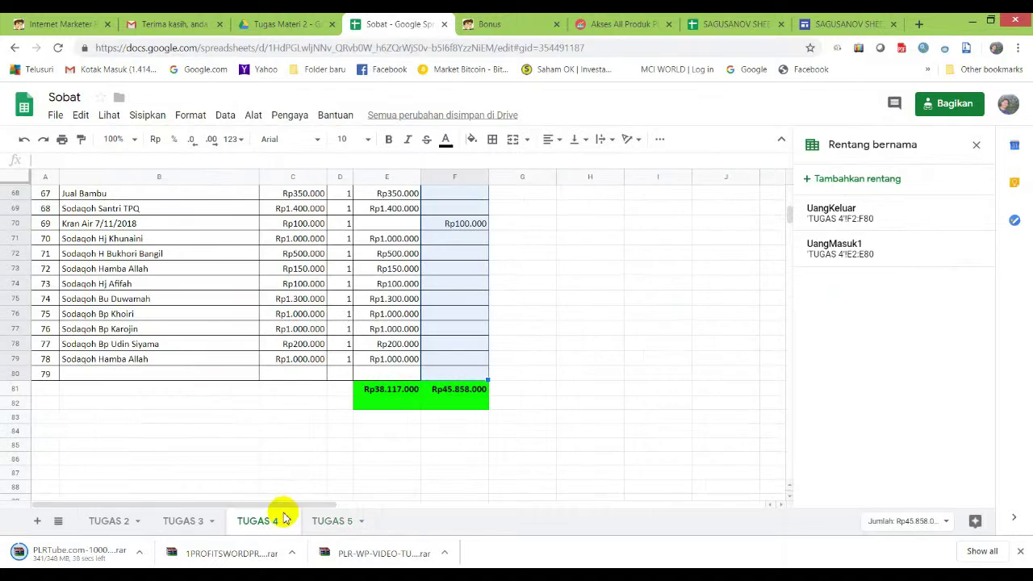
pyautogui.click(458, 408)
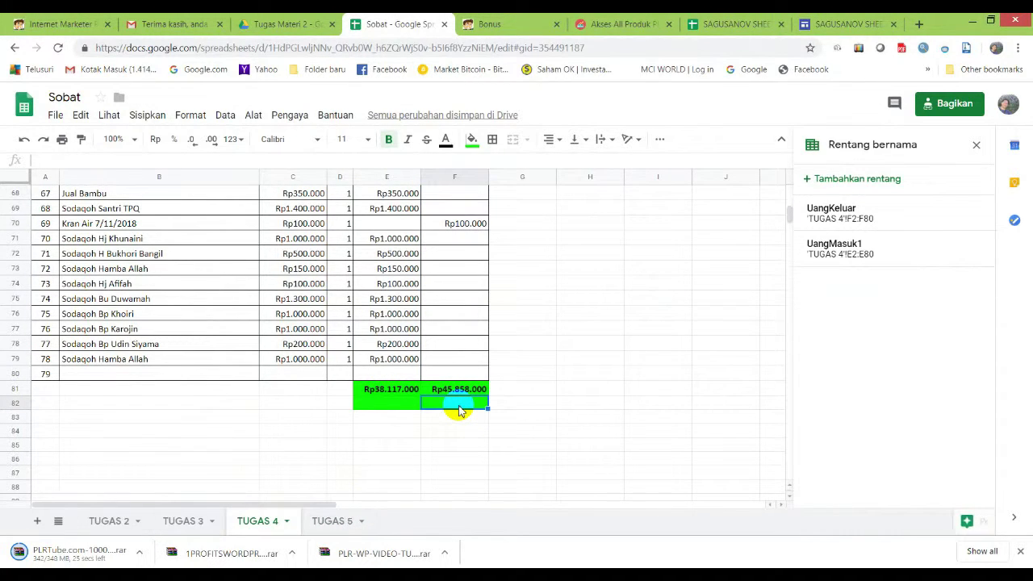
pyautogui.write('=')
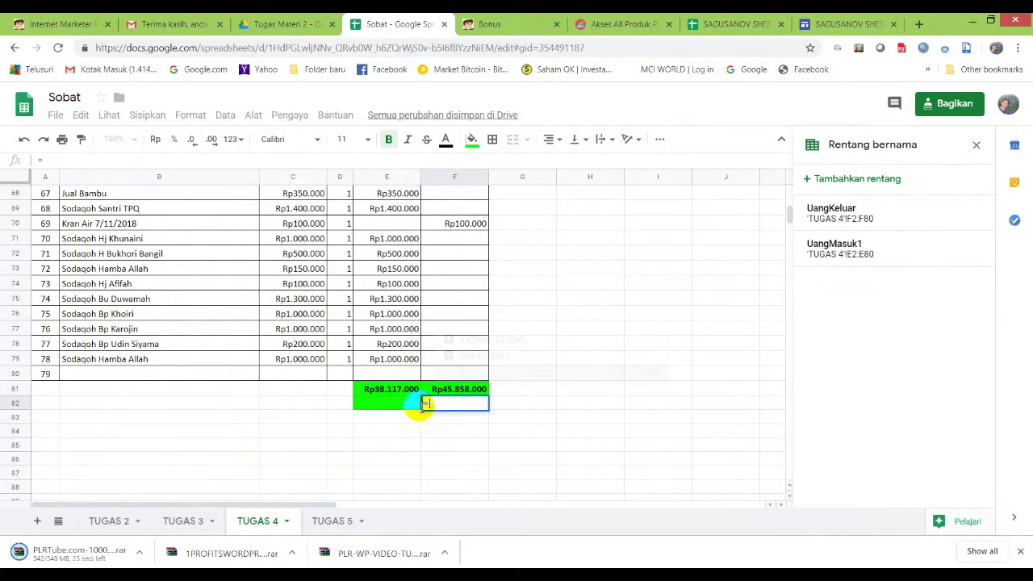
pyautogui.click(396, 397)
pyautogui.write('-')
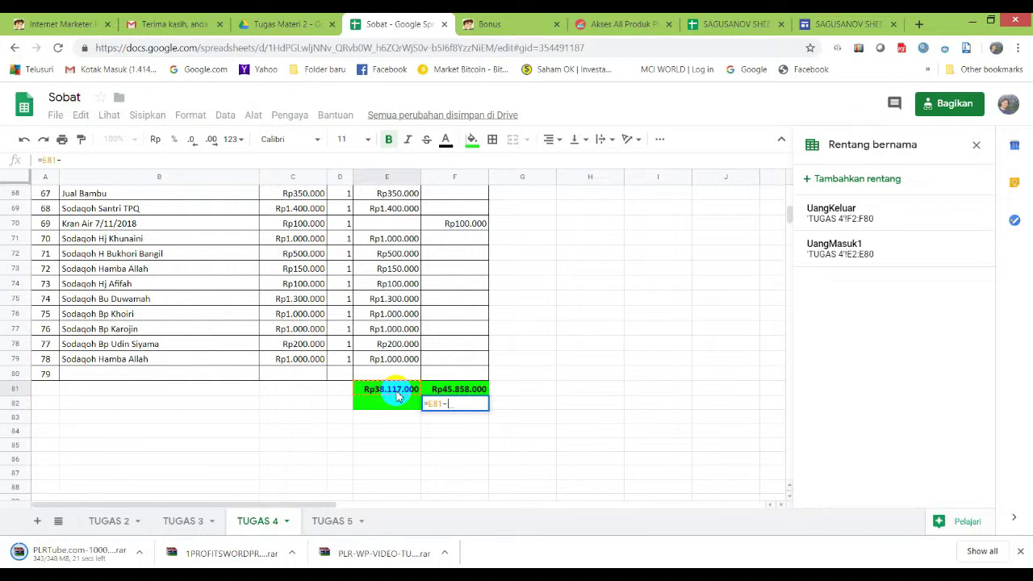
pyautogui.click(458, 391)
pyautogui.press('Return')
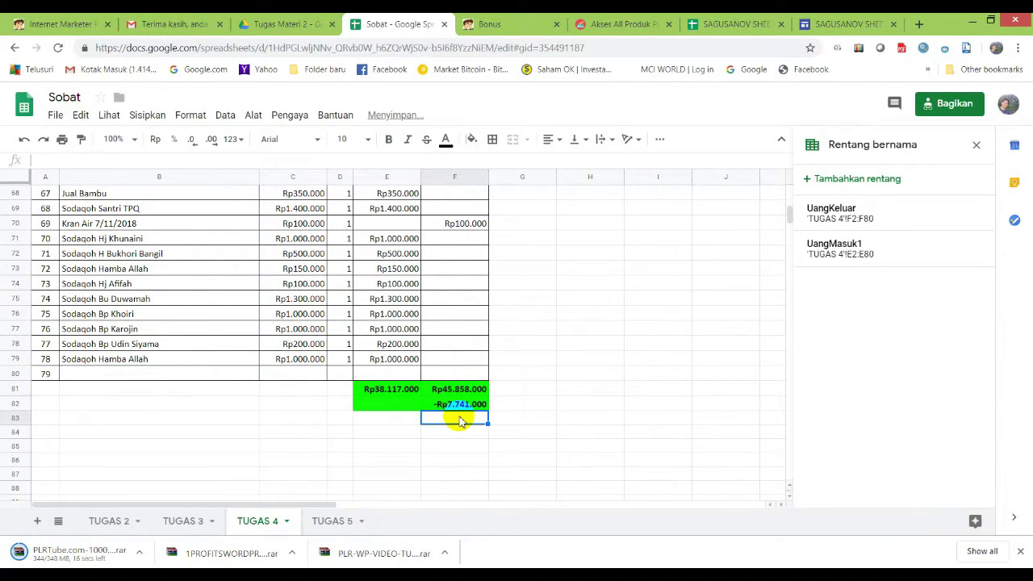
# Define a named range Saldo for the balance cell 'TUGAS 4'!F82.
pyautogui.click(457, 408)
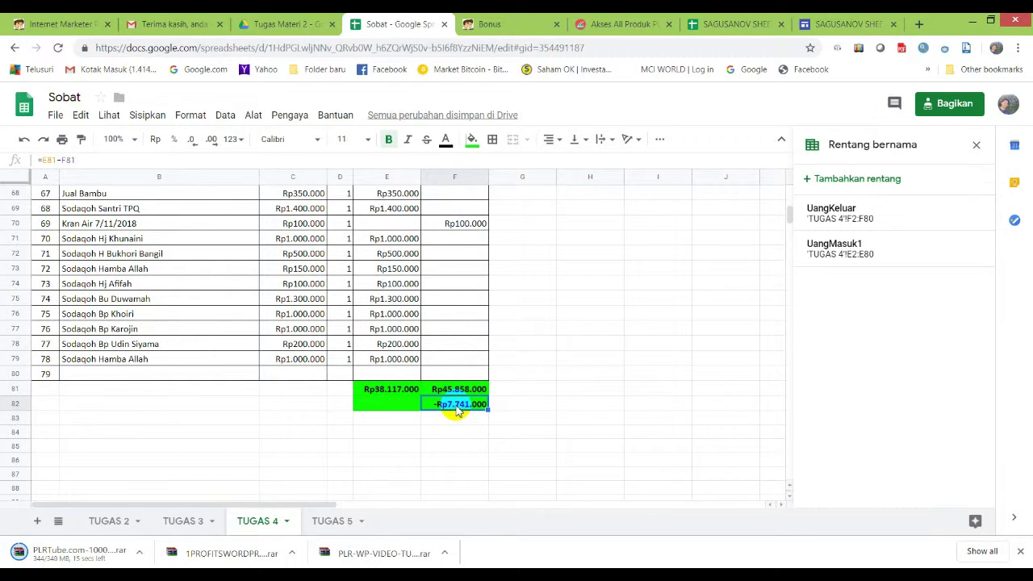
pyautogui.rightClick(457, 409)
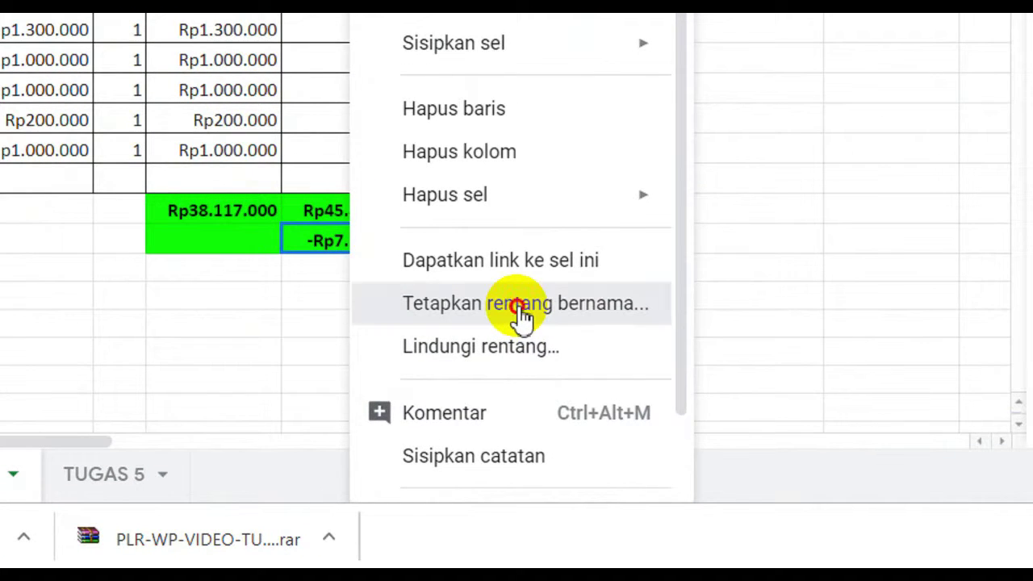
pyautogui.click(520, 314)
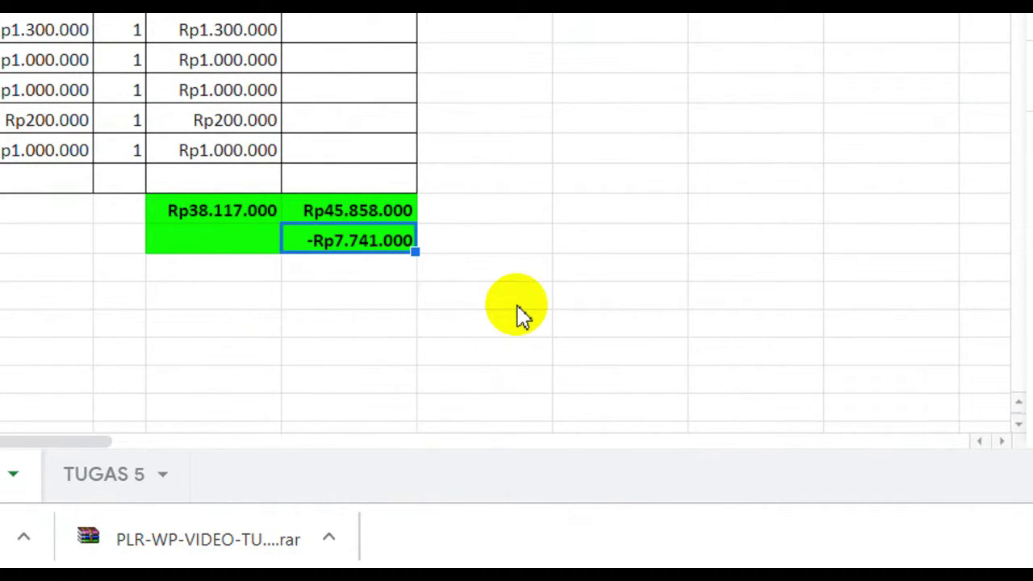
pyautogui.write('s')
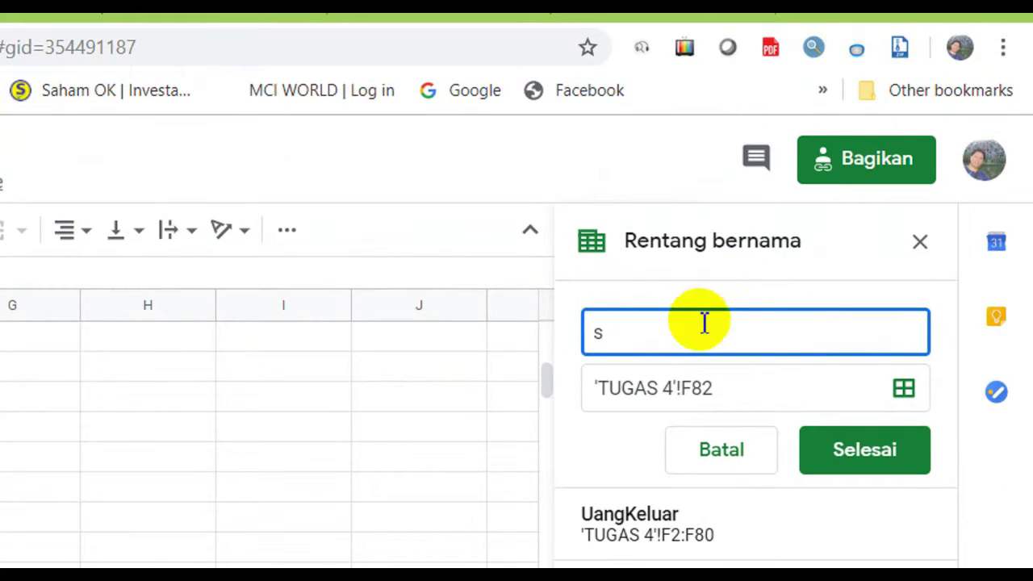
pyautogui.press('BackSpace')
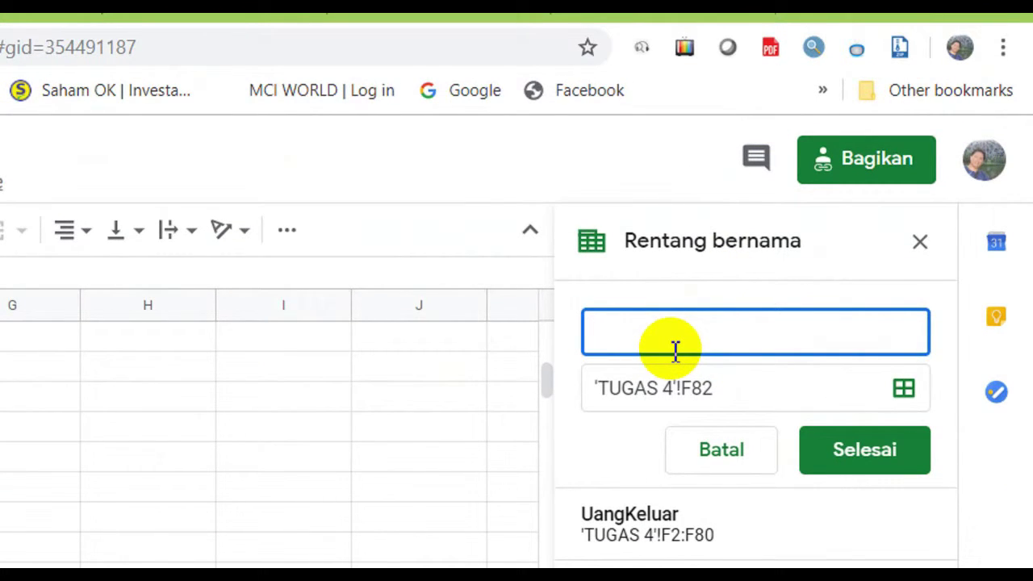
pyautogui.write('Saldo')
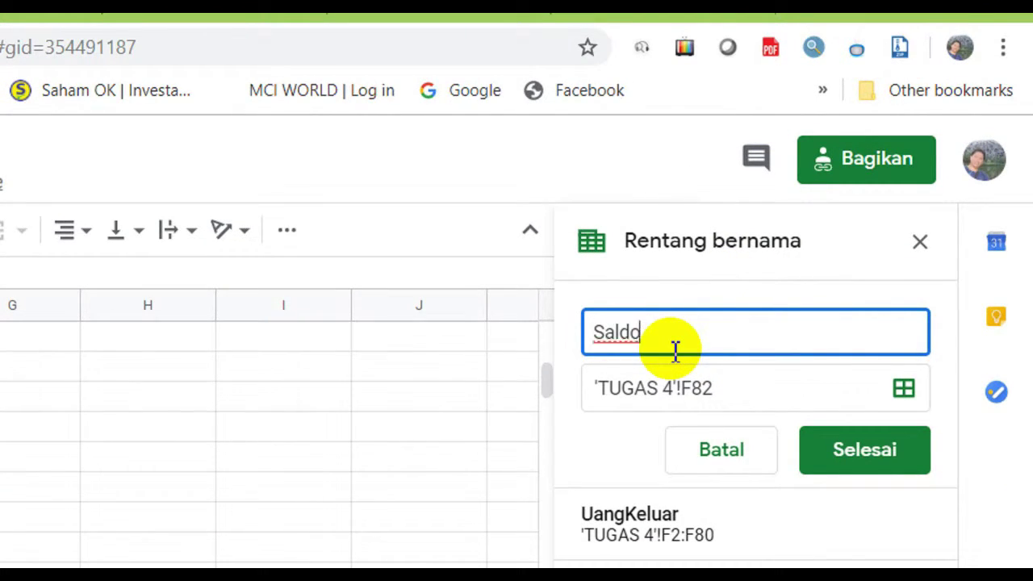
pyautogui.press('Return')
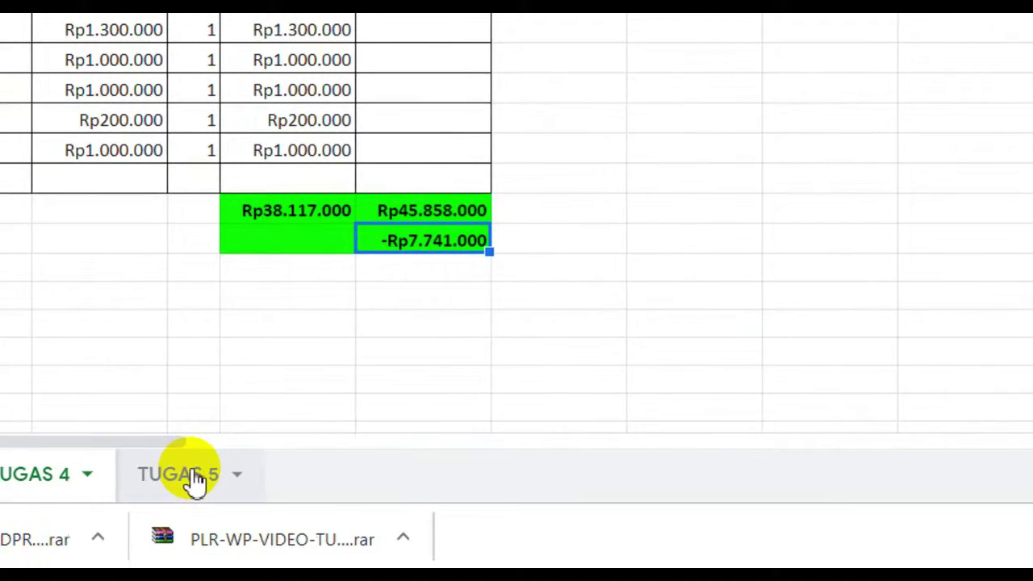
# In C3 of the TUGAS 5 sheet, show the balance with a sum formula on the named range Saldo.
pyautogui.click(188, 473)
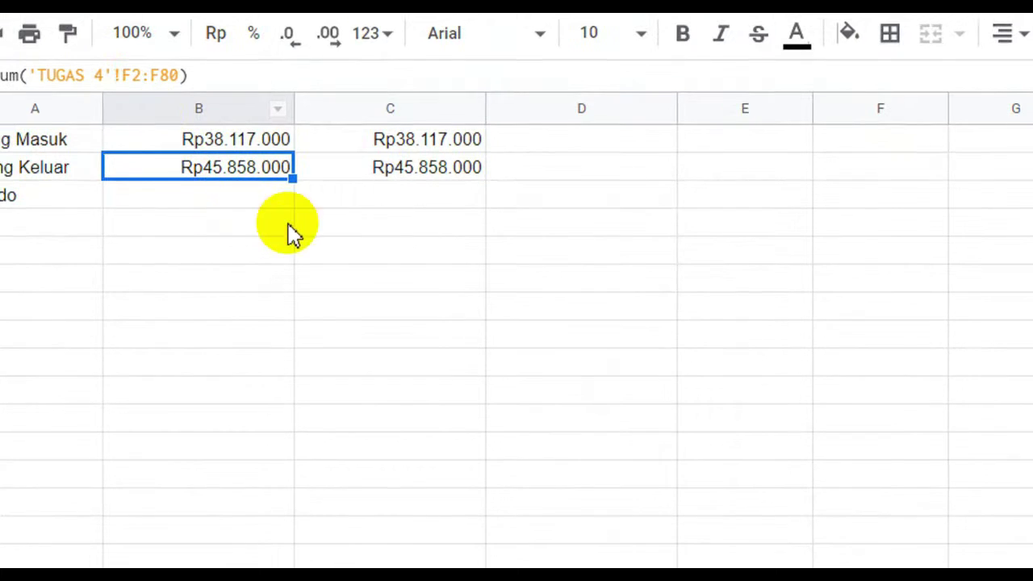
pyautogui.click(363, 202)
pyautogui.write('=')
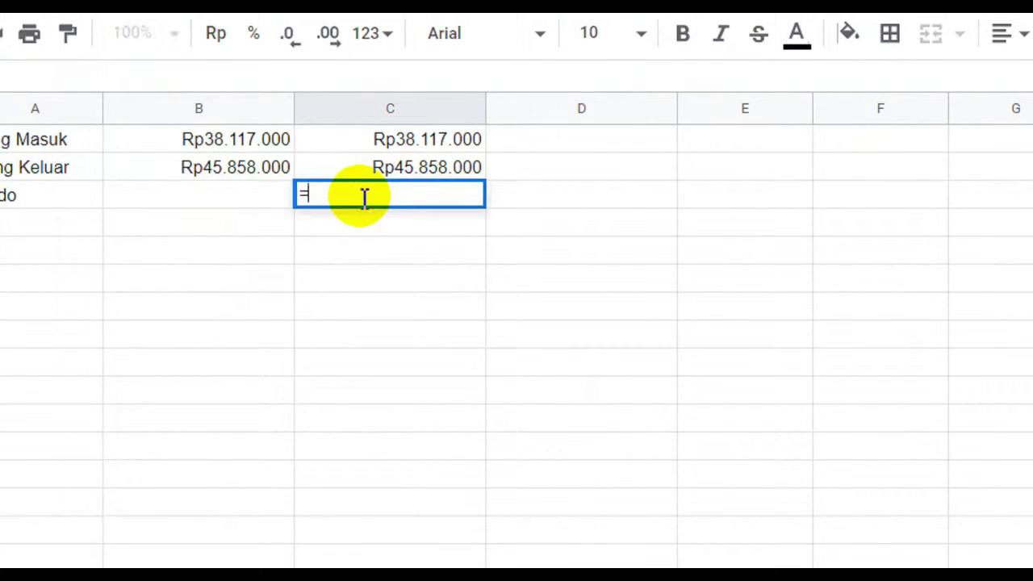
pyautogui.write('sum(')
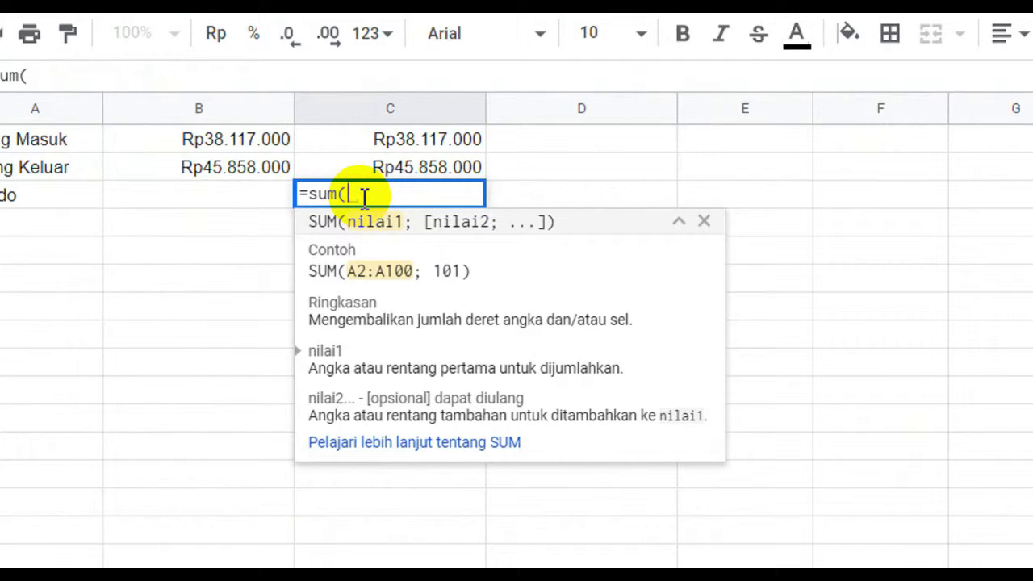
pyautogui.write('s')
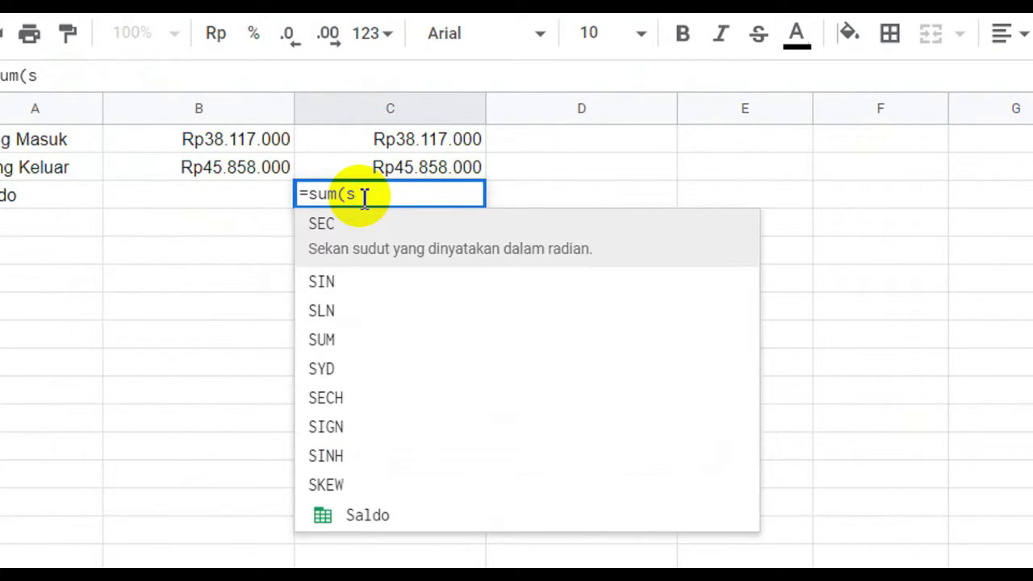
pyautogui.write('a')
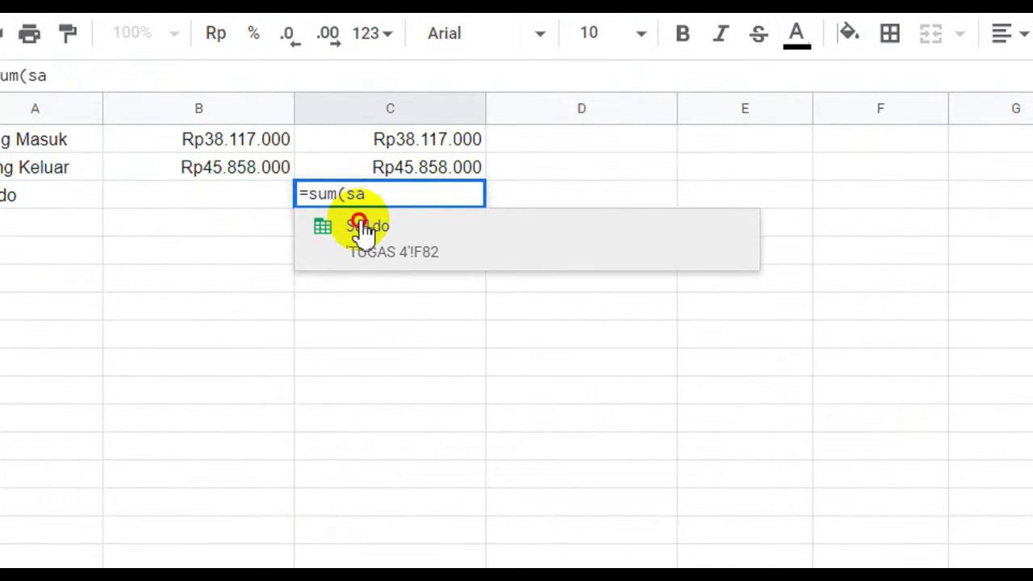
pyautogui.click(364, 225)
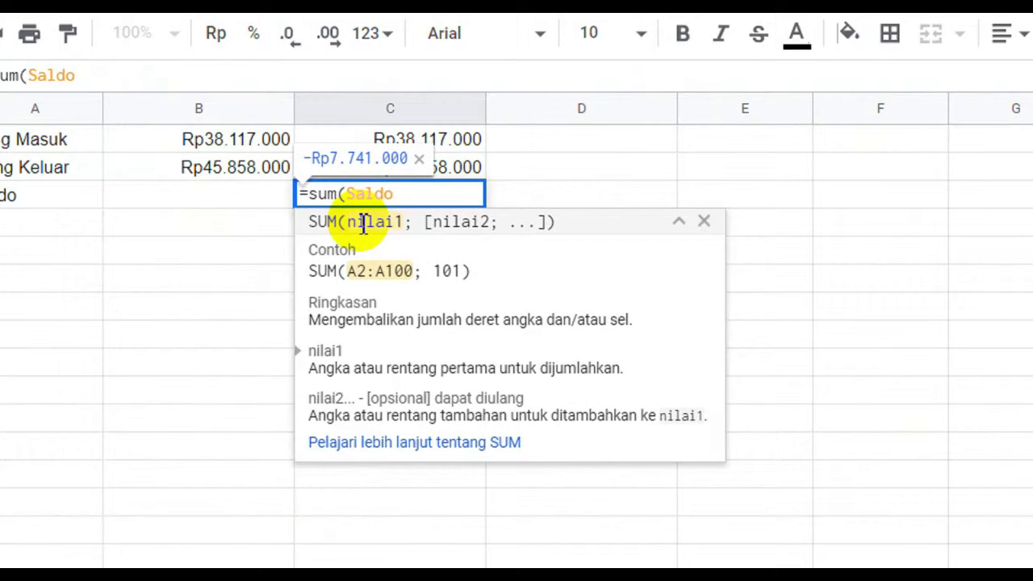
pyautogui.hotkey('ctrl', 'Return')
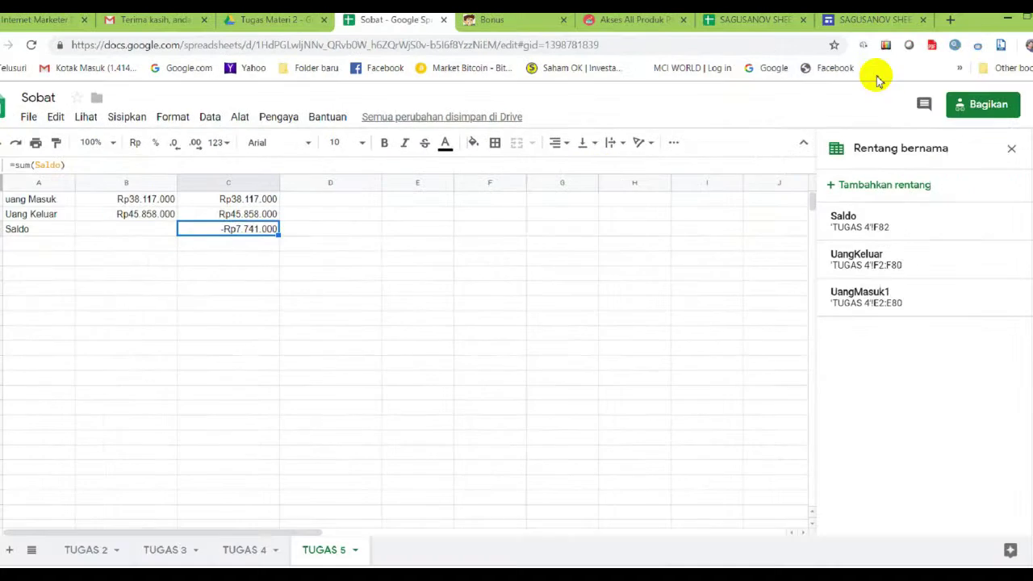
# Check the finished TUGAS 5 sheet against the TUGAS 5 task list on the SAGUSANOV SHEET site's MATERI5 page.
pyautogui.click(870, 19)
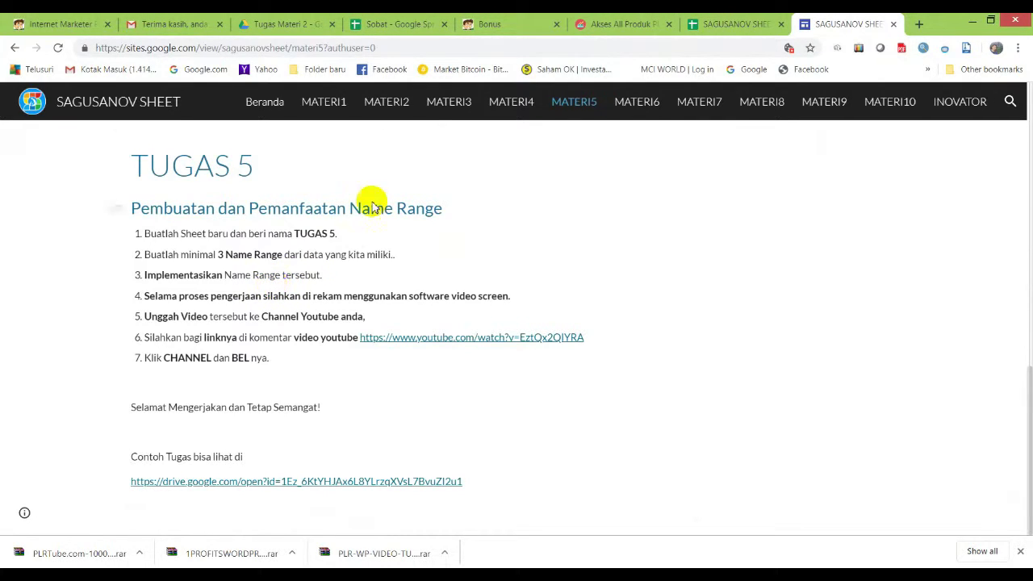
pyautogui.click(416, 25)
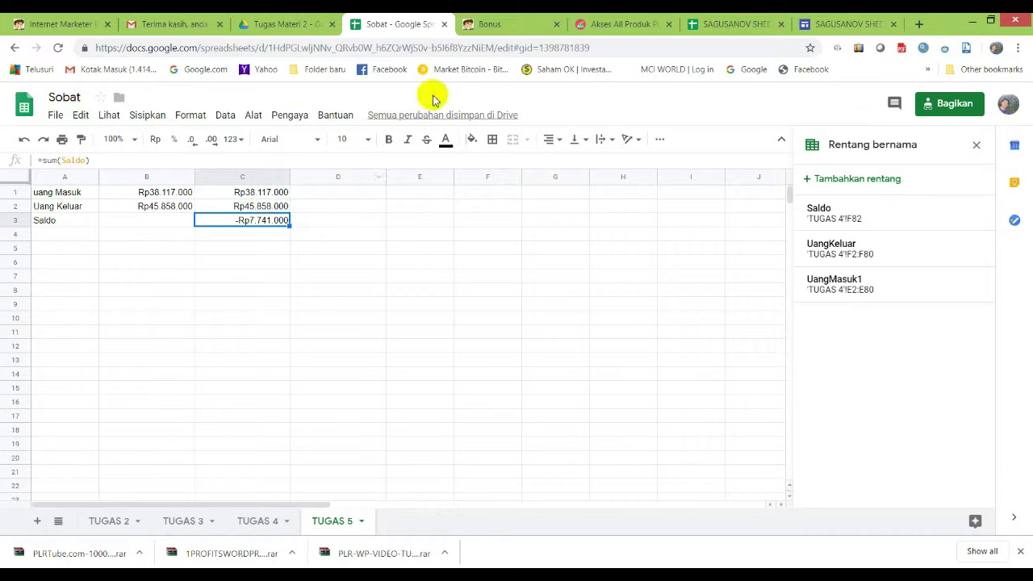
pyautogui.click(825, 24)
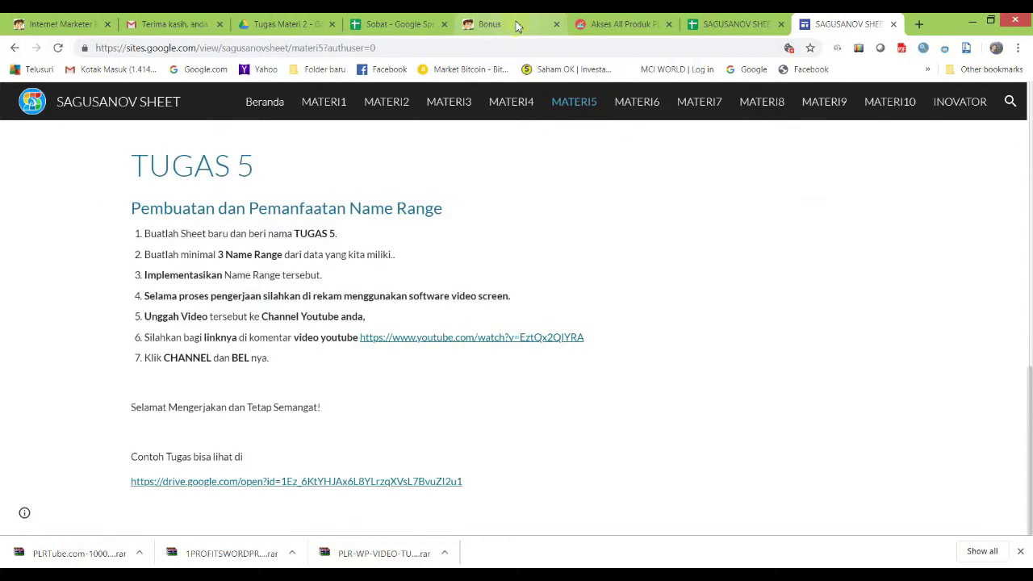
pyautogui.click(398, 25)
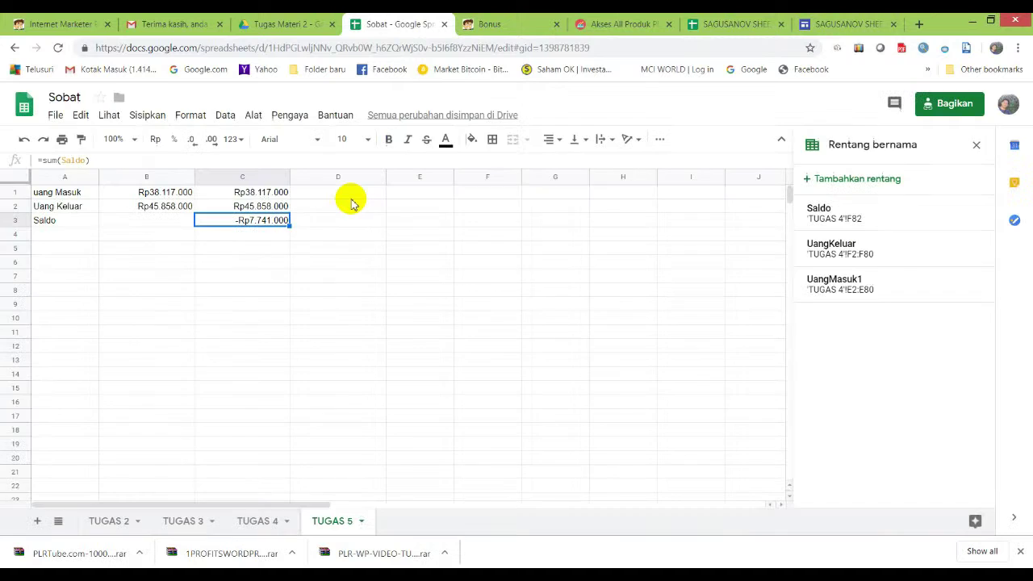